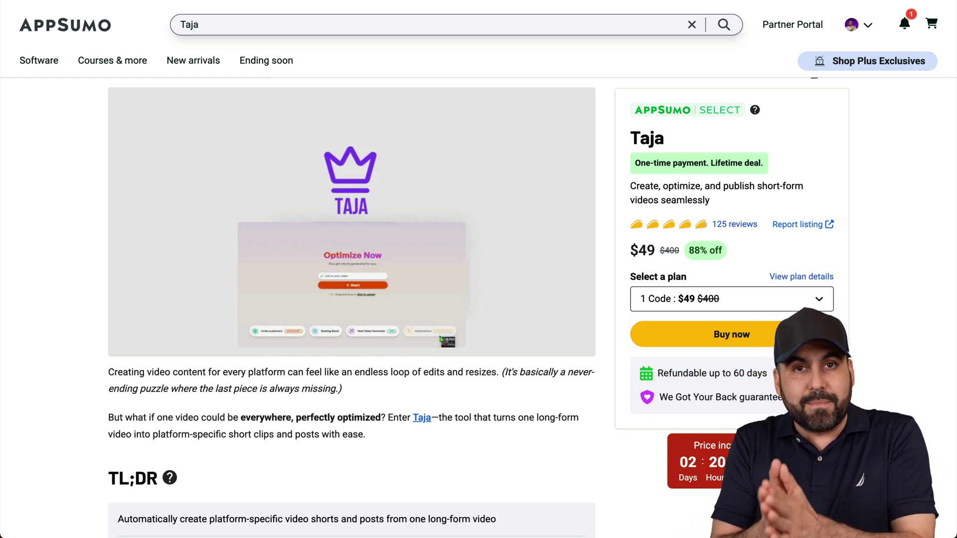
# Step: Review AppSumo's four plan tiers and highlight the $196 unlimited tier price
pyautogui.scroll(-15, 776, 377)
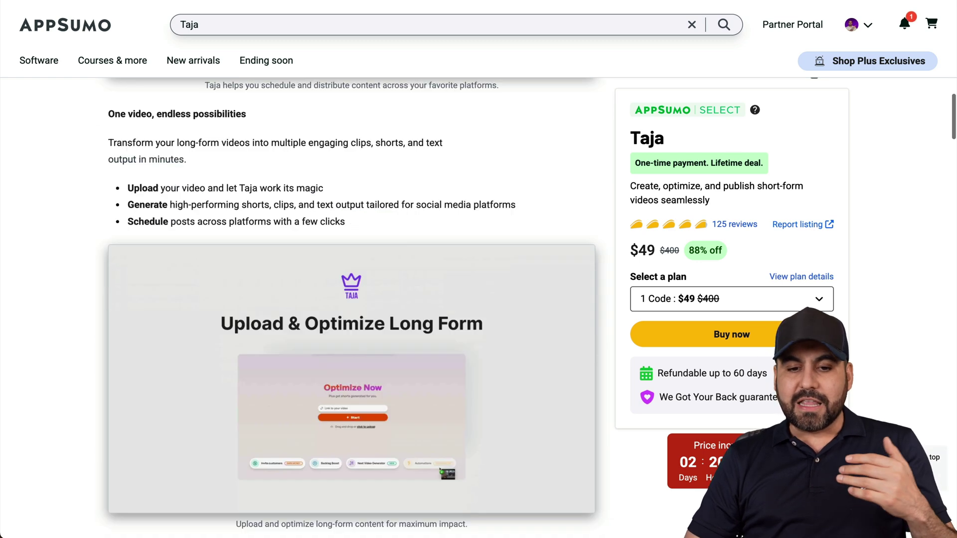
pyautogui.scroll(-8, 775, 371)
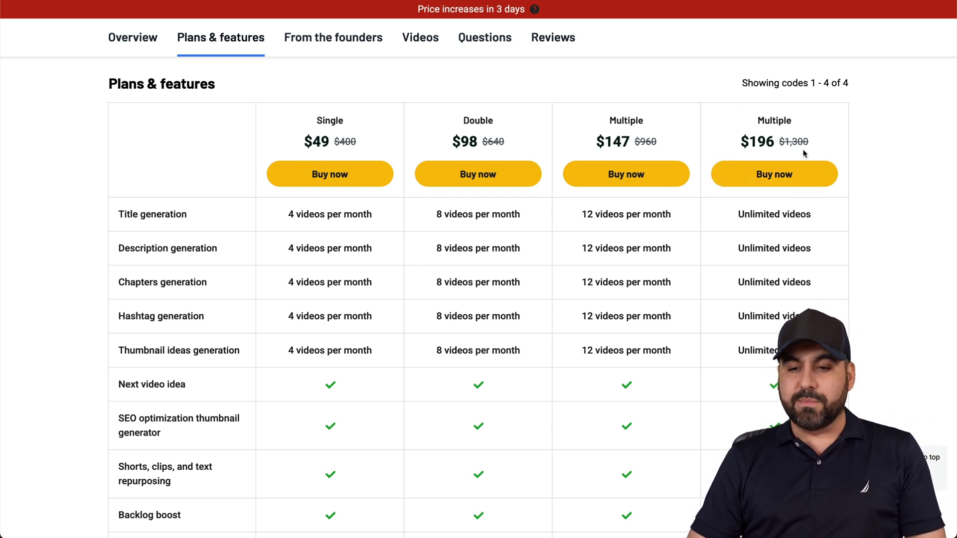
pyautogui.doubleClick(752, 144)
pyautogui.click(844, 146)
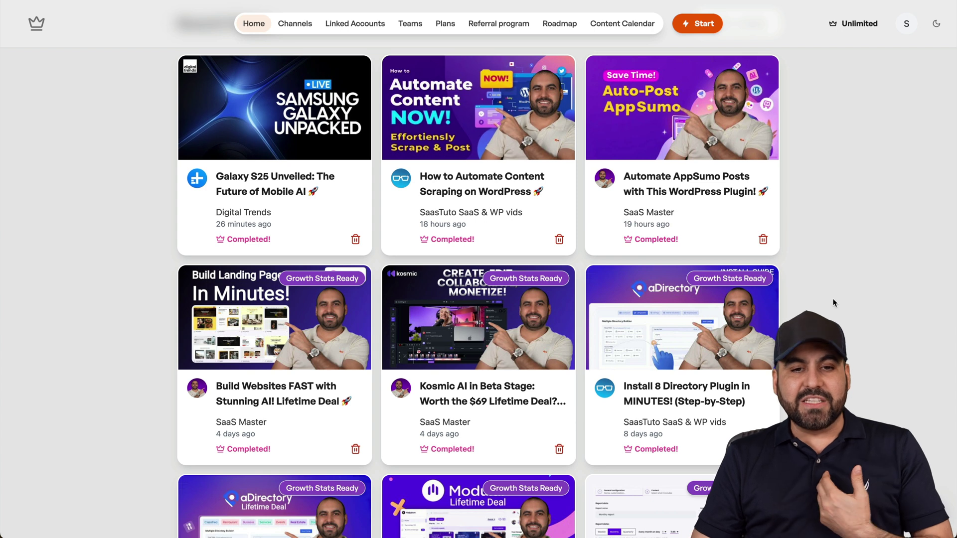
# Step: Return to Optimize Now and select the 'Link to your video' field
pyautogui.scroll(10, 811, 289)
pyautogui.click(492, 195)
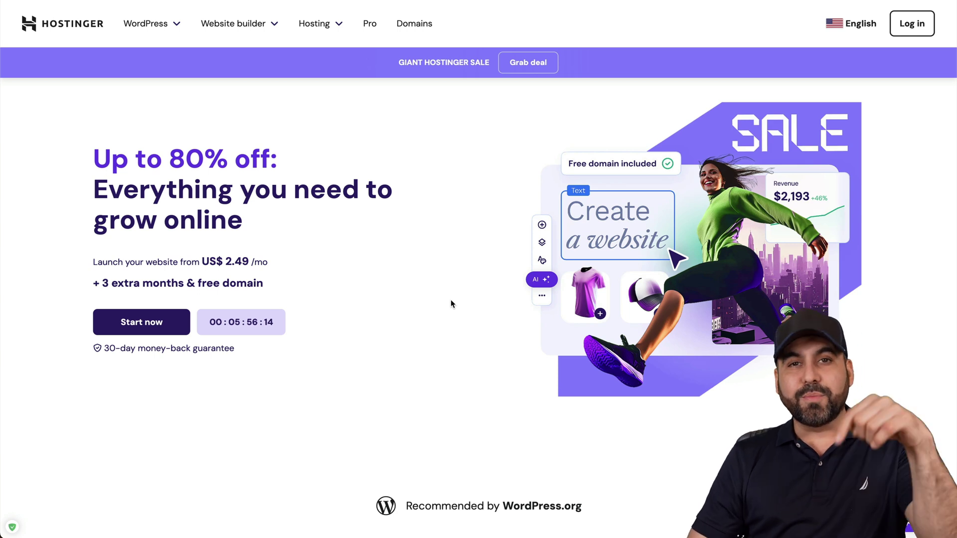
# Step: Add Hostinger's Business web hosting plan (US$3.49/month, 48 months) to the cart
pyautogui.scroll(-10, 451, 303)
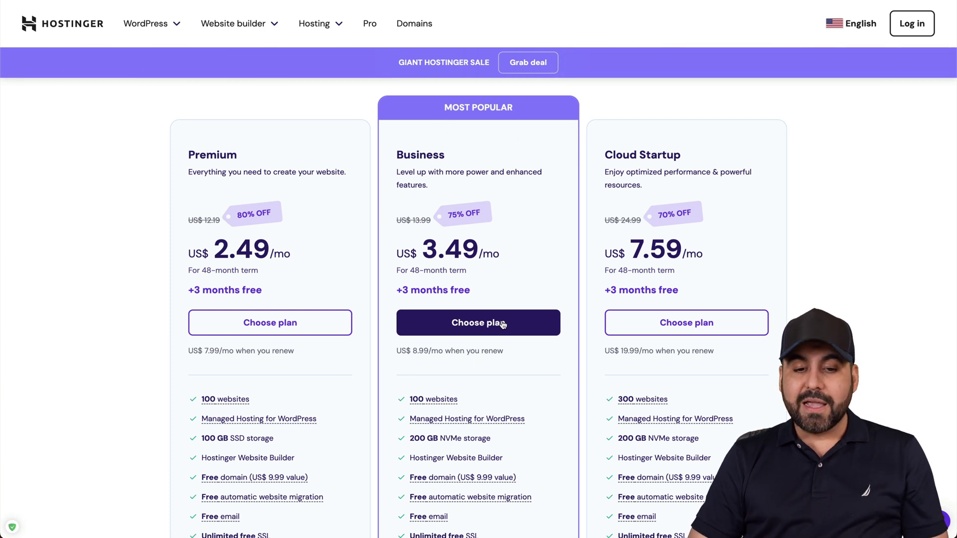
pyautogui.click(570, 337)
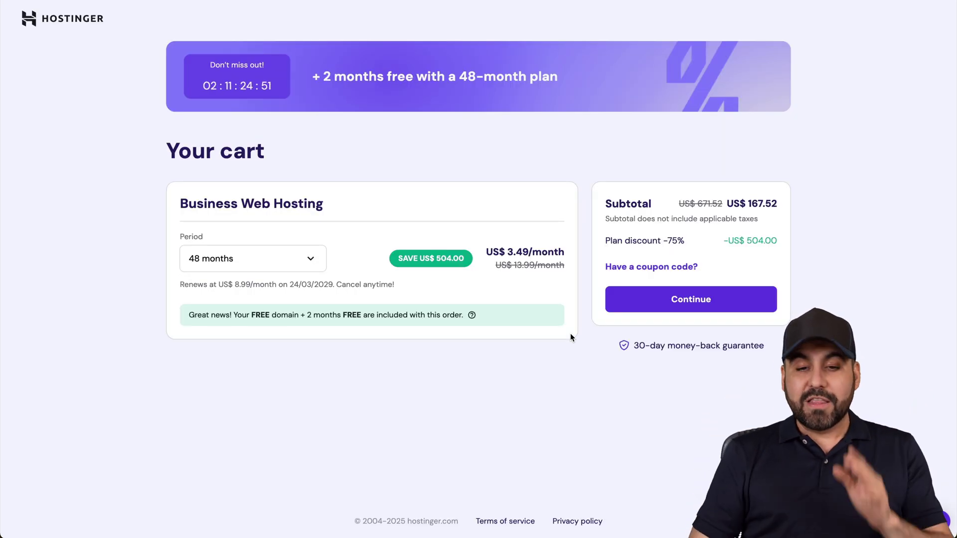
# Step: Keep the Business hosting billing period at 48 months, noting the US$167.52 subtotal
pyautogui.click(312, 261)
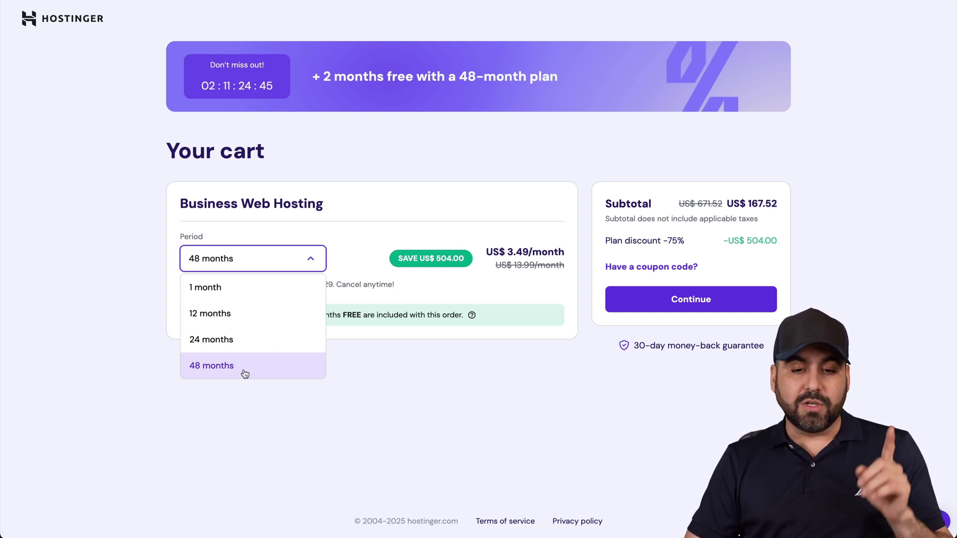
pyautogui.click(472, 307)
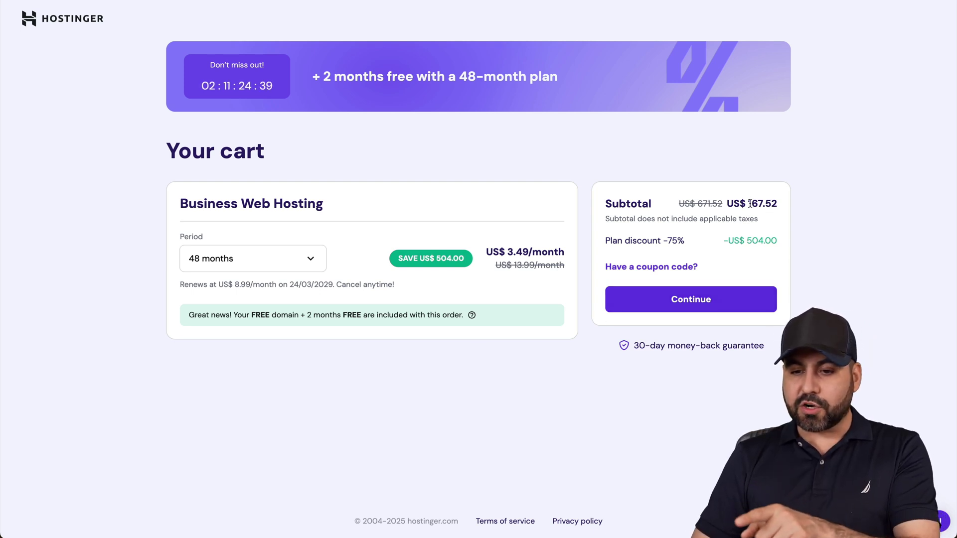
pyautogui.moveTo(751, 204); pyautogui.dragTo(786, 206)
# Step: Apply coupon code SAASMASTER, dropping the cart to US$3.14/month (US$150.77)
pyautogui.click(687, 266)
pyautogui.click(647, 316)
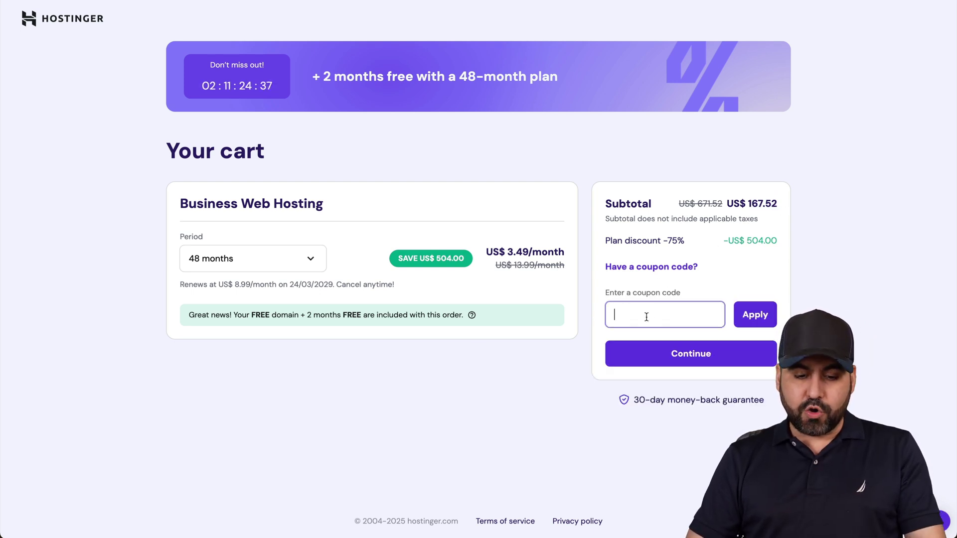
pyautogui.write('SAASMASTERT')
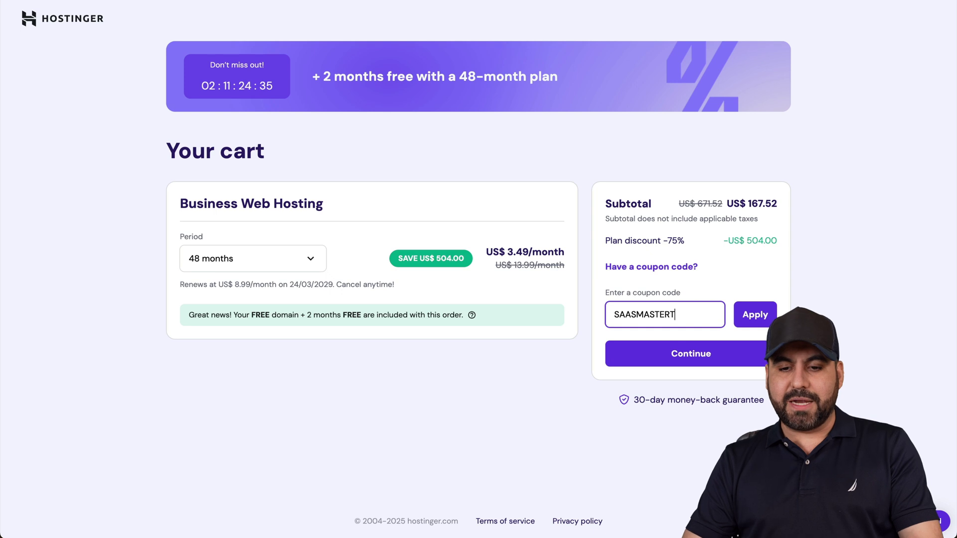
pyautogui.press('BackSpace')
pyautogui.click(750, 315)
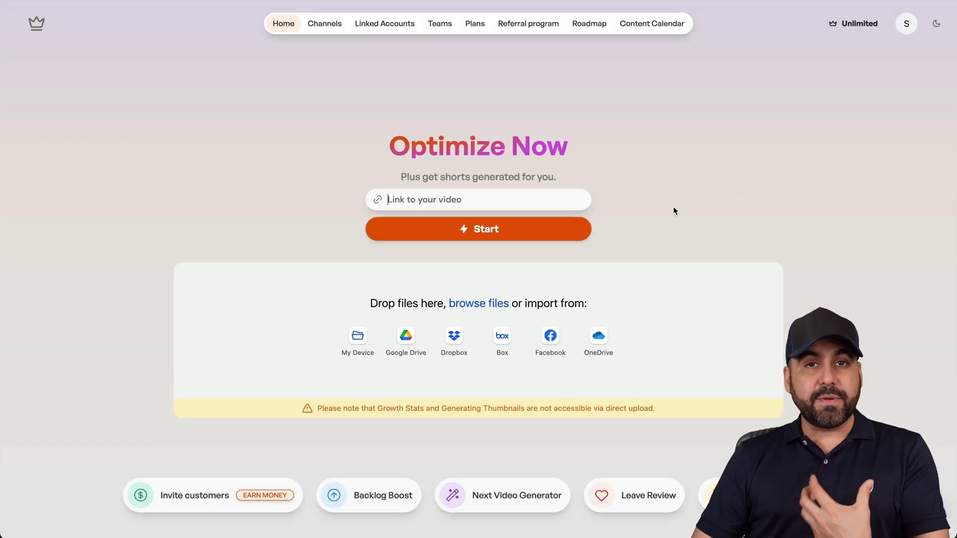
# Step: Open 'Galaxy S25 Unveiled: The Future of Mobile AI' from the Recent Videos list
pyautogui.scroll(-5, 673, 209)
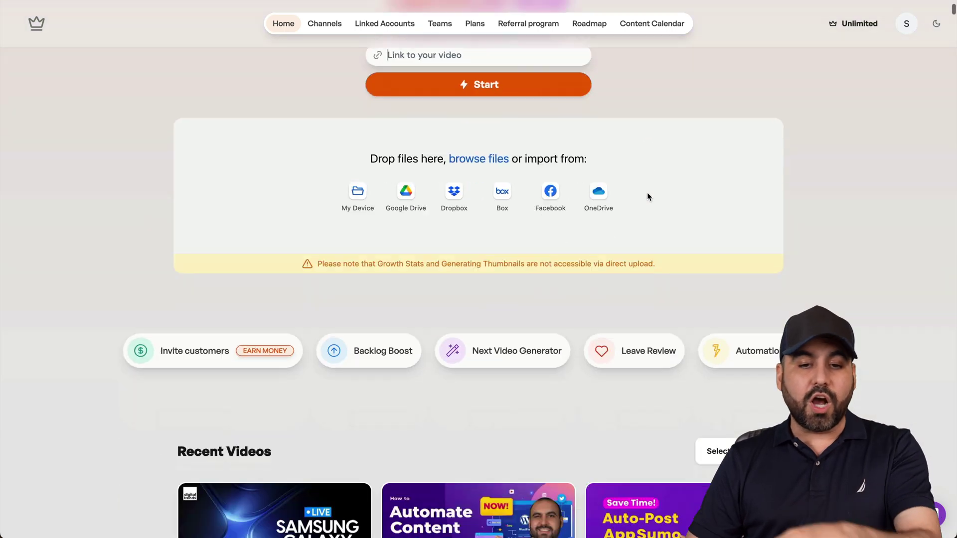
pyautogui.scroll(-10, 482, 238)
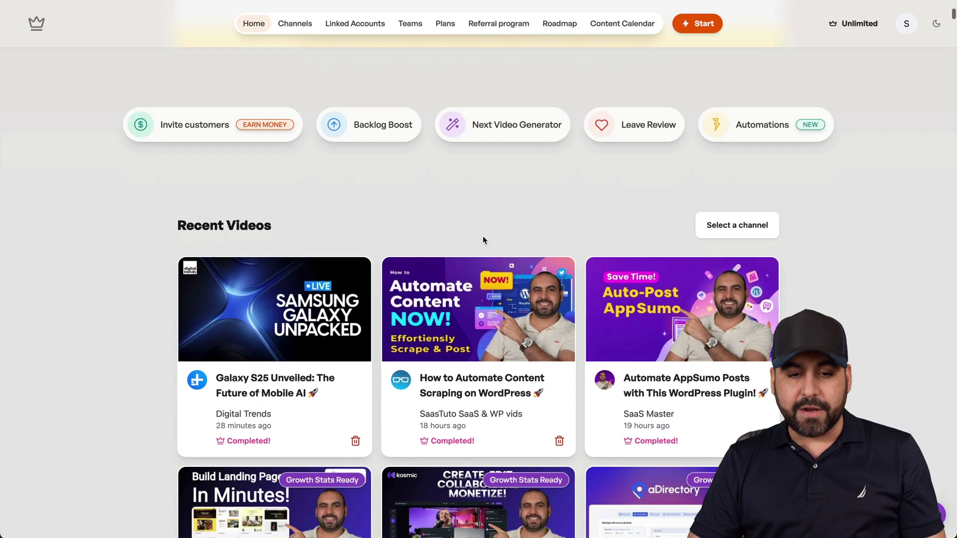
pyautogui.scroll(5, 482, 240)
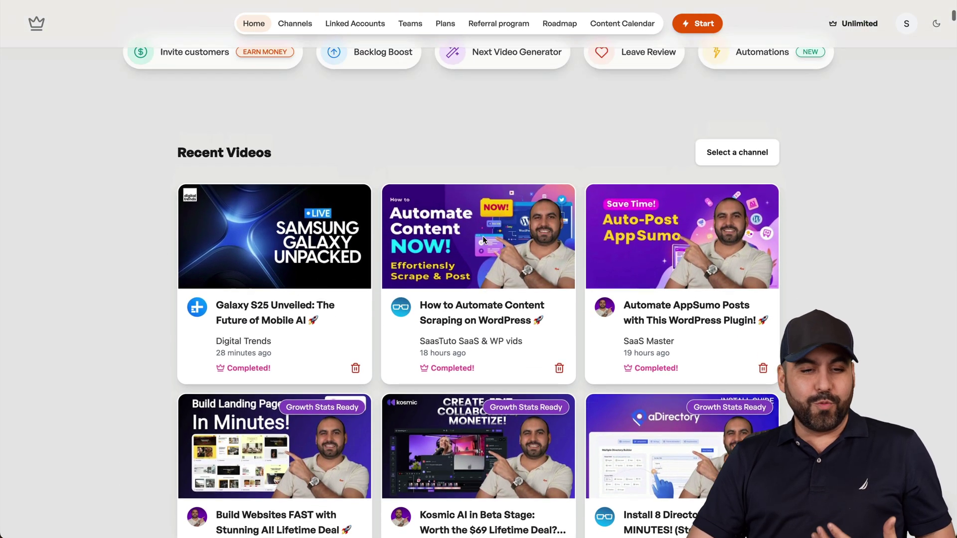
pyautogui.scroll(-2, 482, 240)
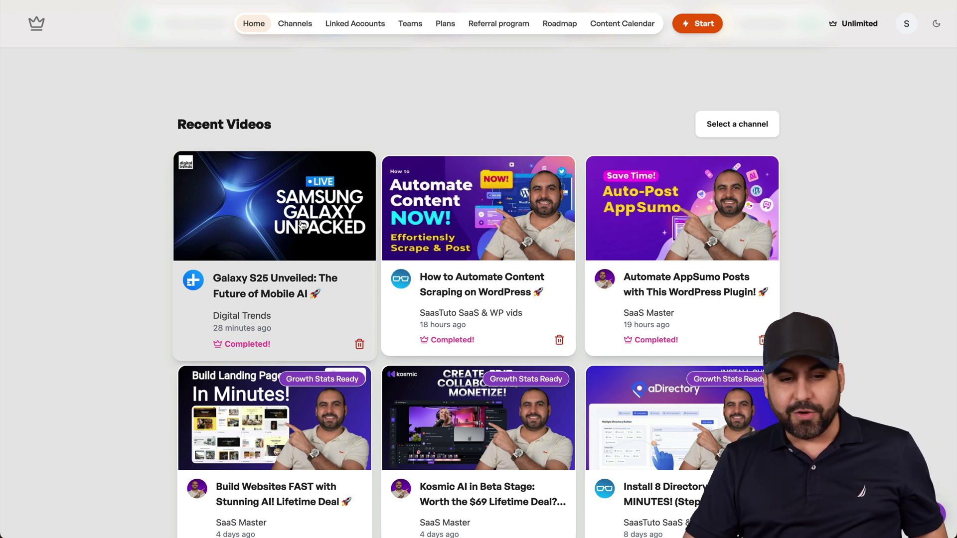
pyautogui.click(276, 286)
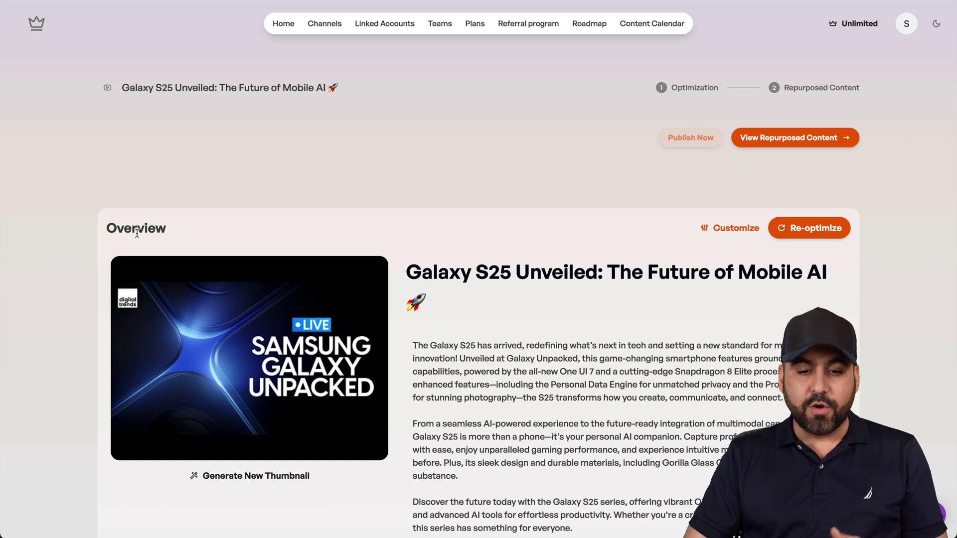
pyautogui.scroll(-3, 137, 233)
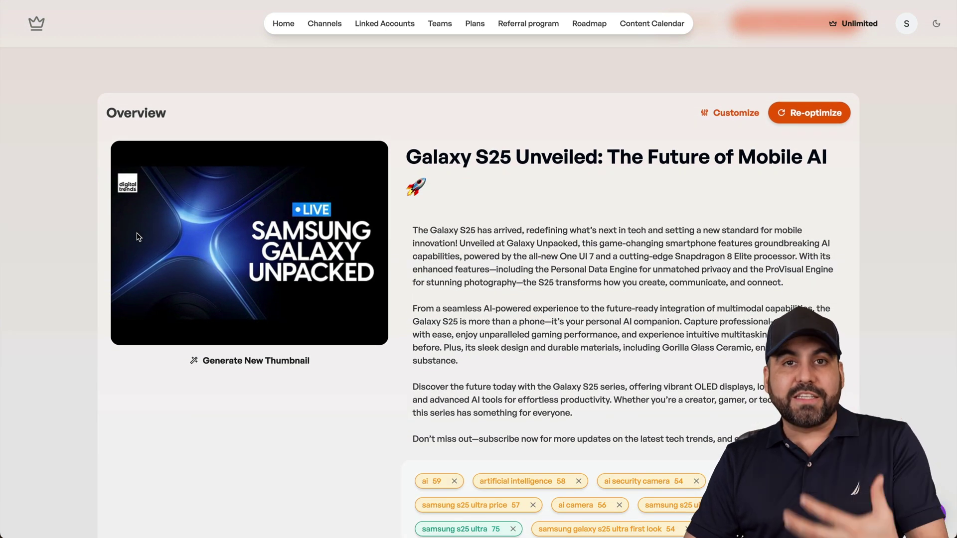
pyautogui.scroll(-10, 137, 233)
pyautogui.scroll(9, 137, 232)
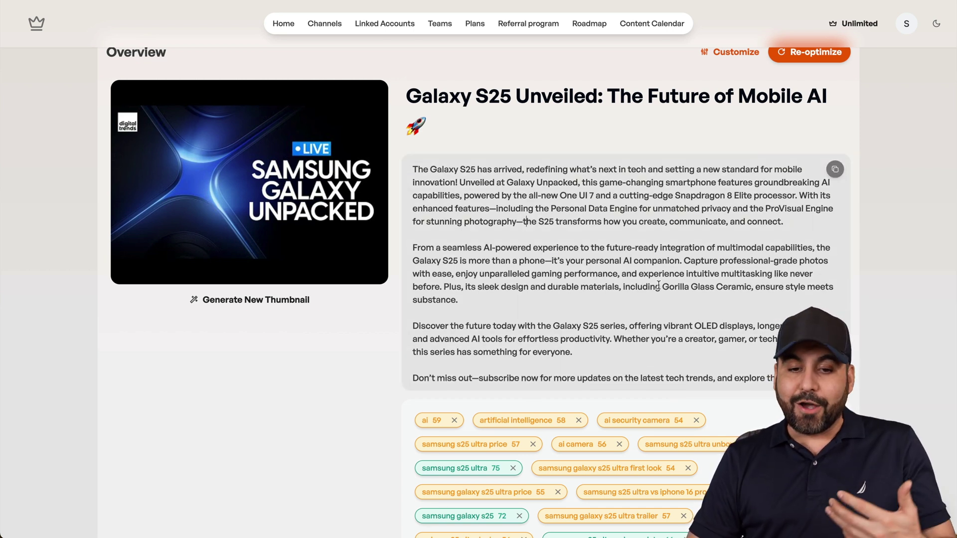
pyautogui.scroll(-5, 658, 285)
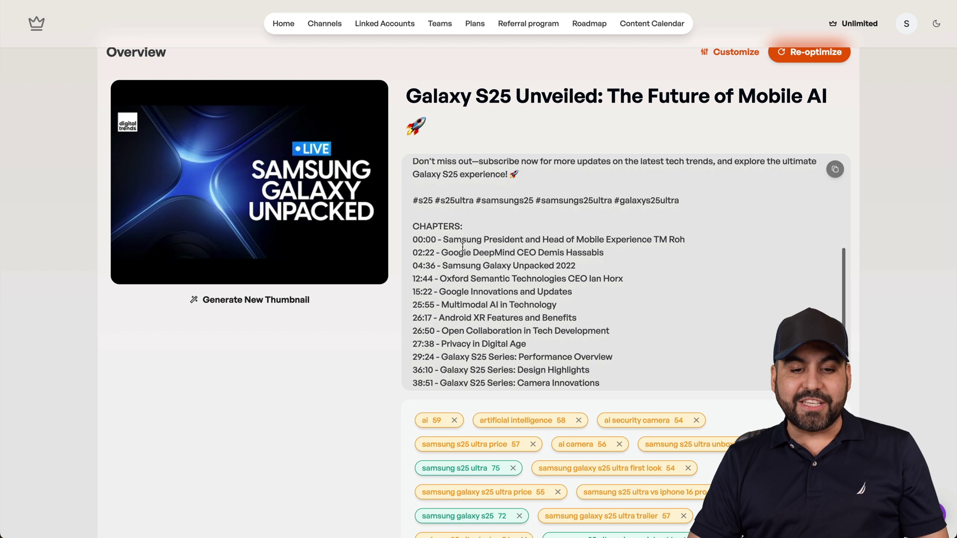
pyautogui.moveTo(413, 227); pyautogui.dragTo(636, 331)
pyautogui.click(592, 365)
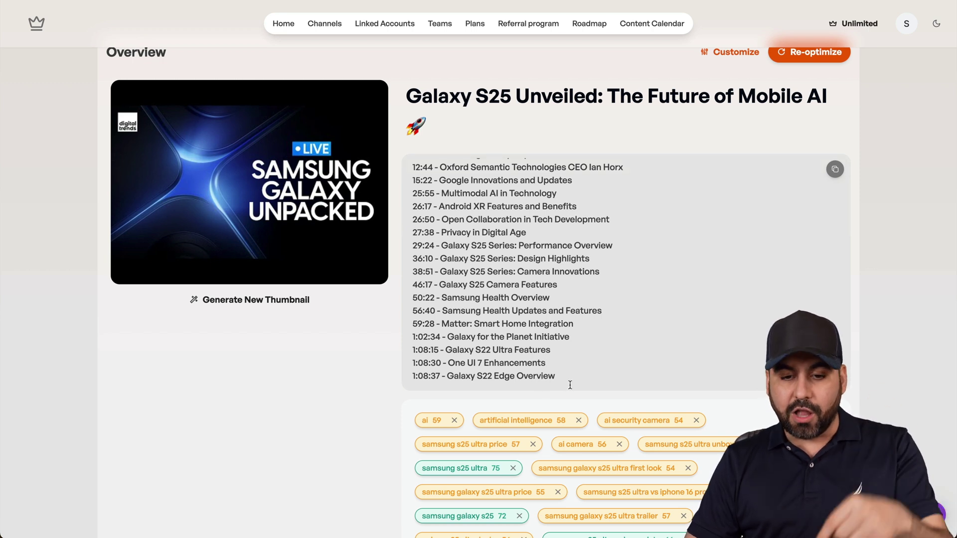
pyautogui.moveTo(579, 377); pyautogui.dragTo(416, 315)
pyautogui.click(475, 319)
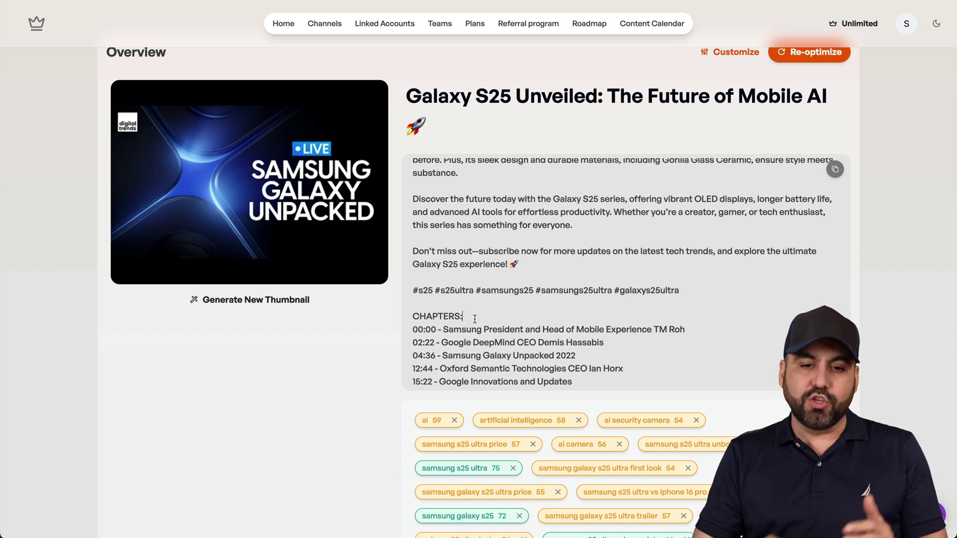
pyautogui.scroll(5, 475, 319)
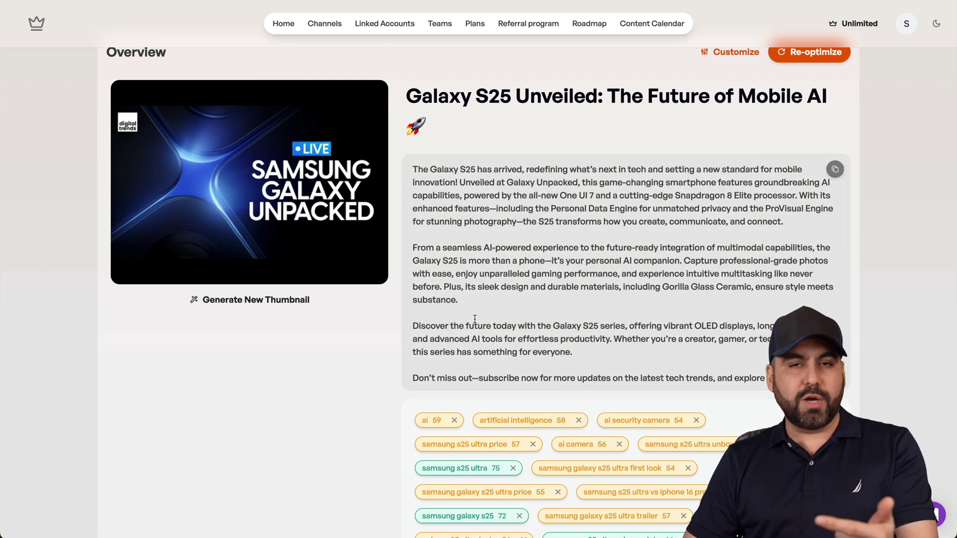
pyautogui.scroll(-10, 475, 319)
pyautogui.scroll(-5, 518, 423)
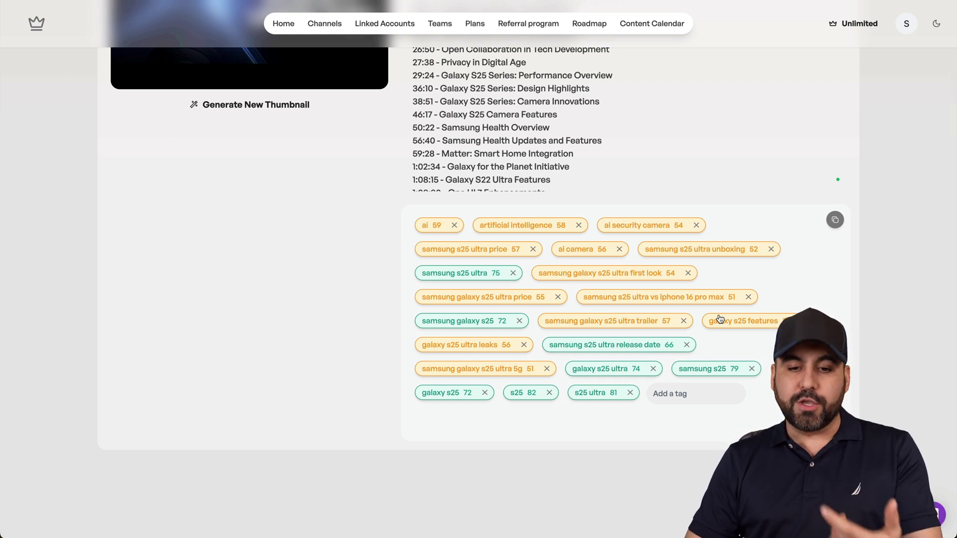
pyautogui.scroll(-1, 720, 319)
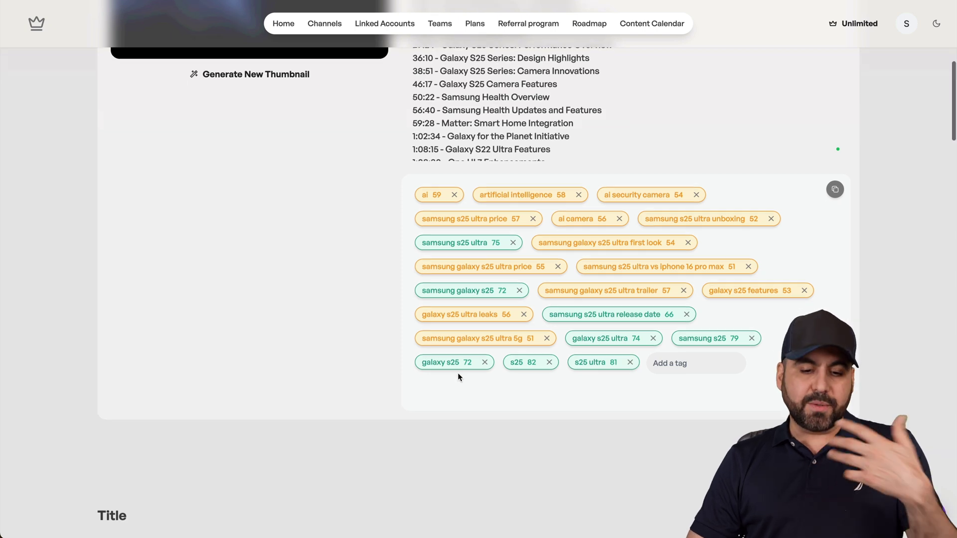
pyautogui.scroll(-7, 458, 376)
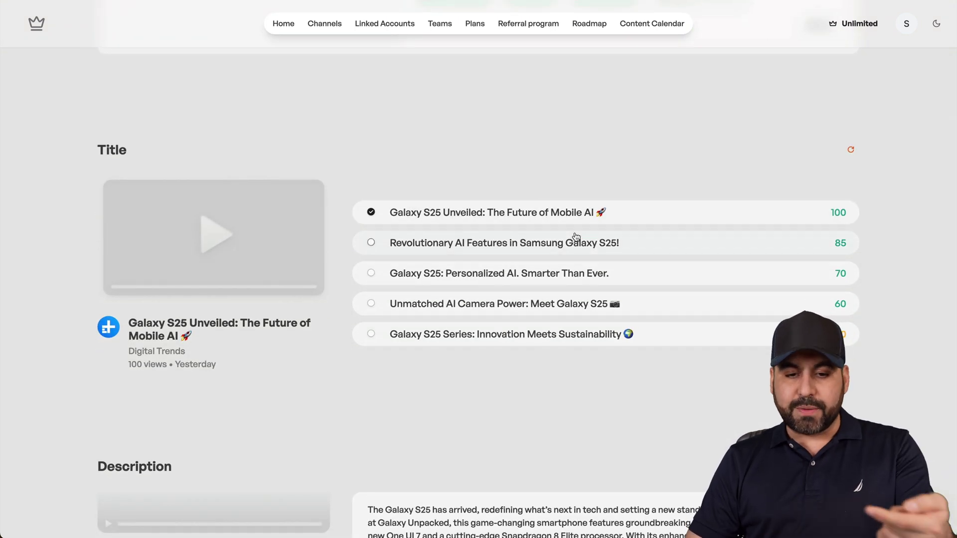
# Step: Compare the suggested titles and select 'Unmatched AI Camera Power: Meet Galaxy S25'
pyautogui.click(577, 237)
pyautogui.click(521, 273)
pyautogui.click(519, 308)
pyautogui.click(518, 332)
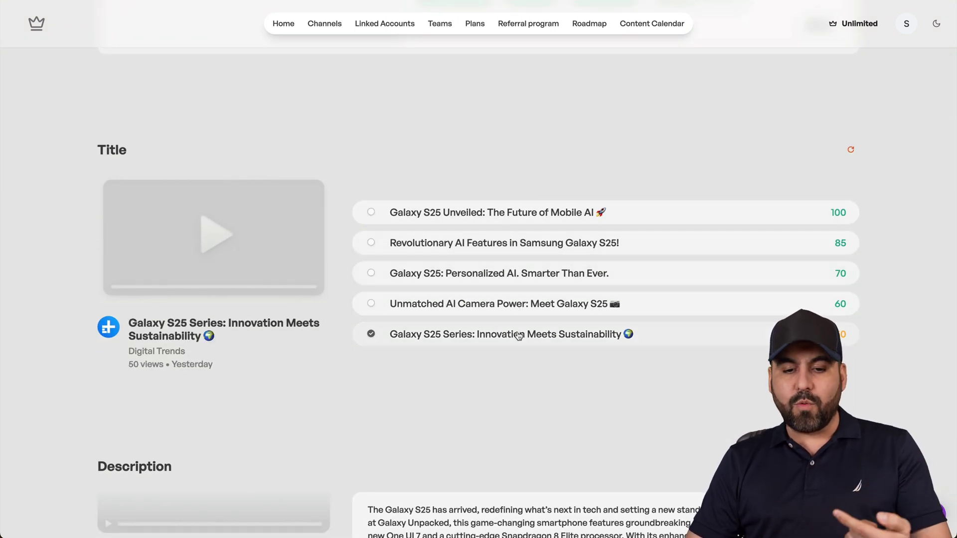
pyautogui.click(513, 305)
# Step: Open the Customize re-optimization options and start adding context
pyautogui.scroll(15, 513, 306)
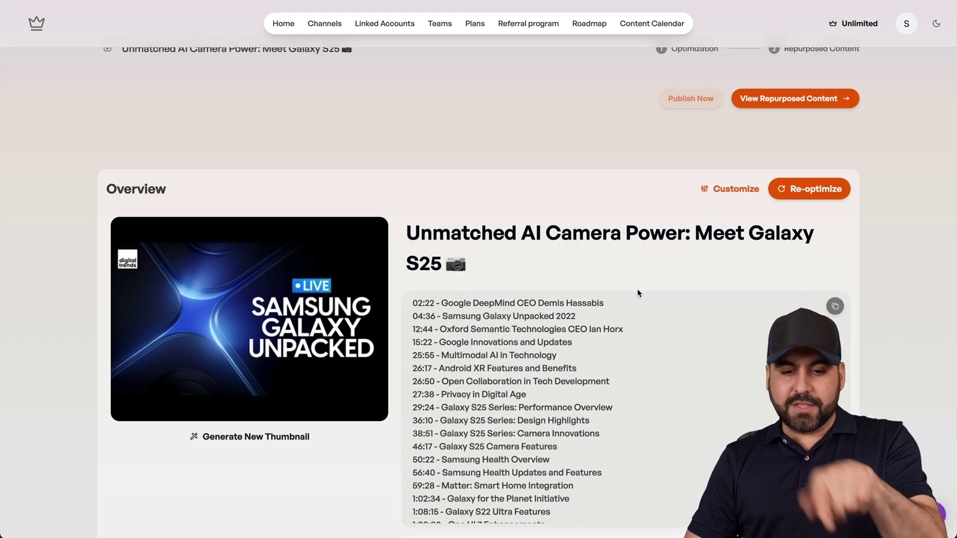
pyautogui.scroll(10, 608, 352)
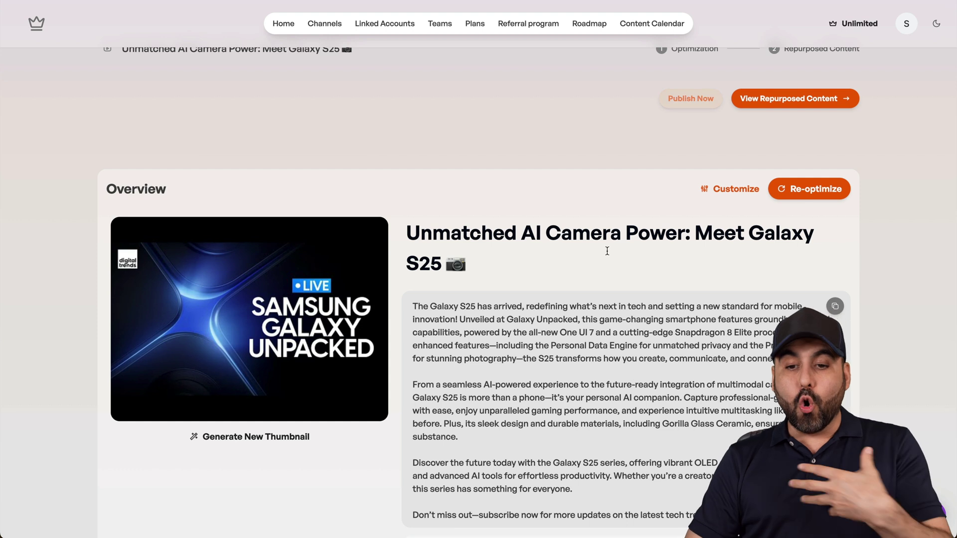
pyautogui.click(707, 192)
pyautogui.click(700, 236)
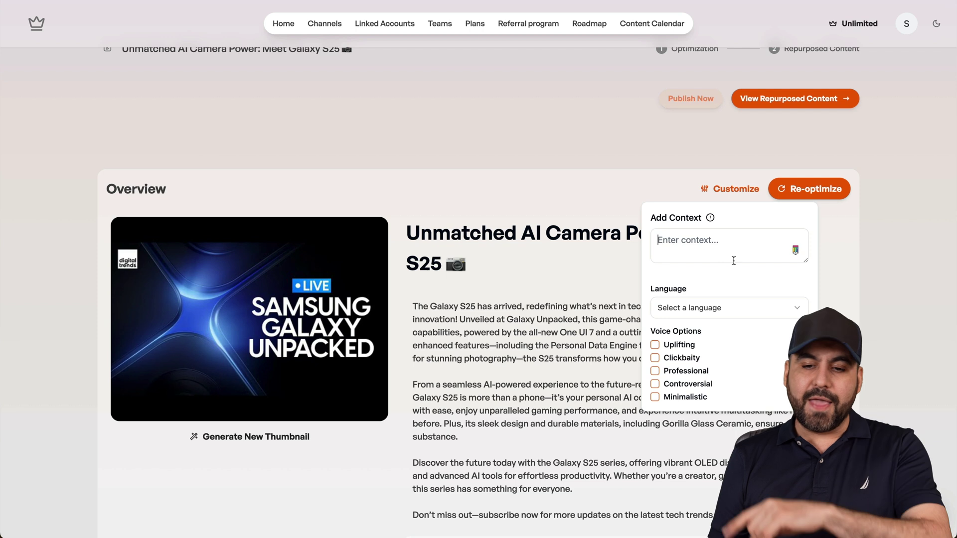
# Step: Close the Customize popover and scroll past Tags and Transcription to Generated Thumbnails
pyautogui.click(565, 283)
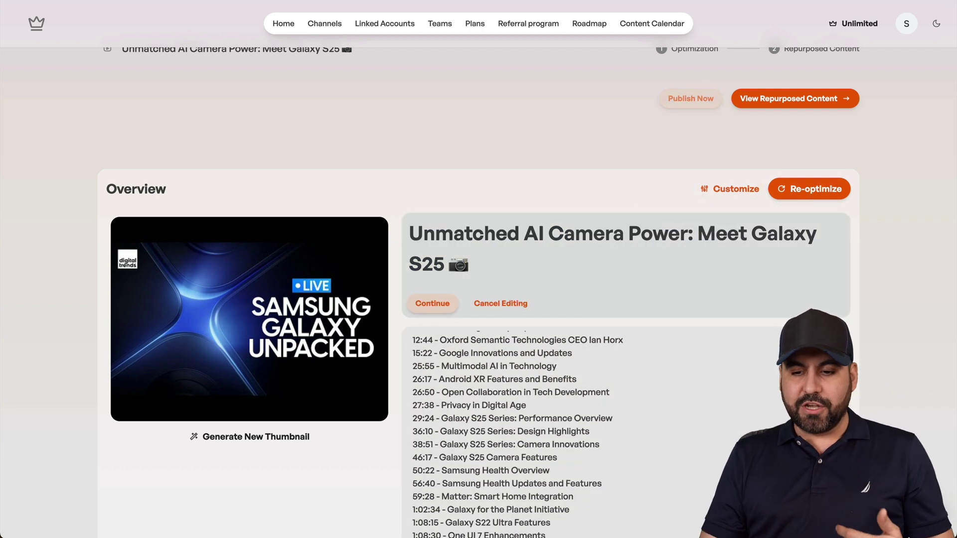
pyautogui.scroll(-5, 889, 373)
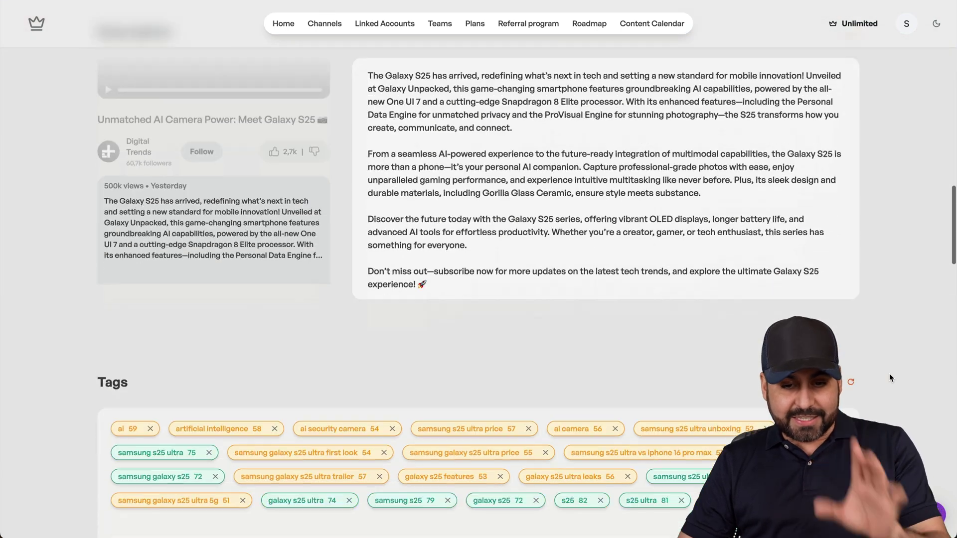
pyautogui.scroll(-15, 890, 378)
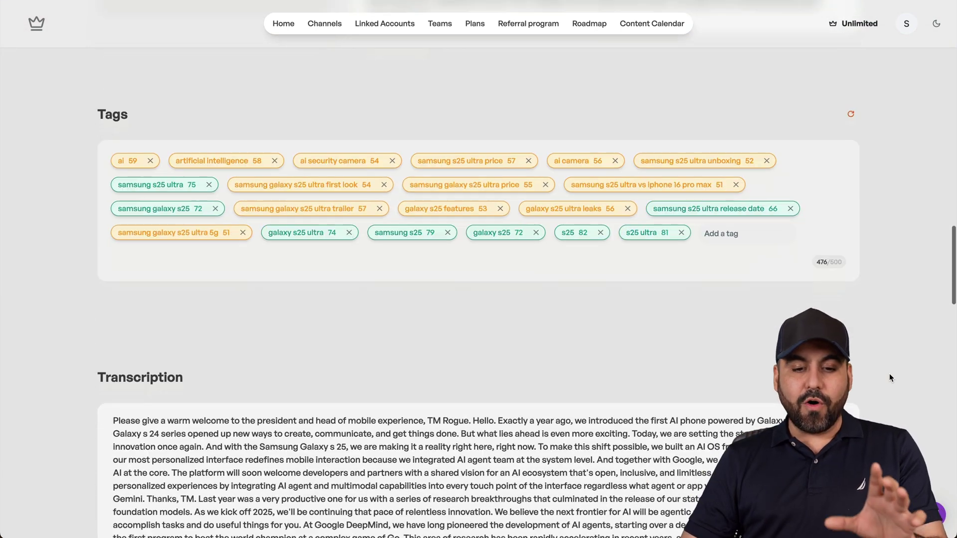
pyautogui.scroll(-5, 890, 377)
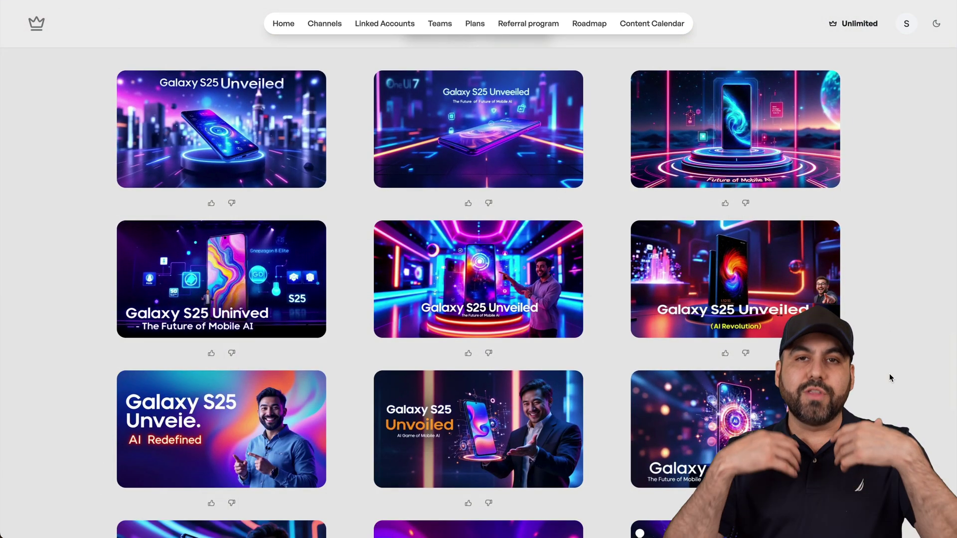
# Step: Set thumbnail regeneration to 'Fully AI generated' with 'Include captions' off, then return to Overview
pyautogui.scroll(-6, 890, 378)
pyautogui.scroll(-4, 890, 378)
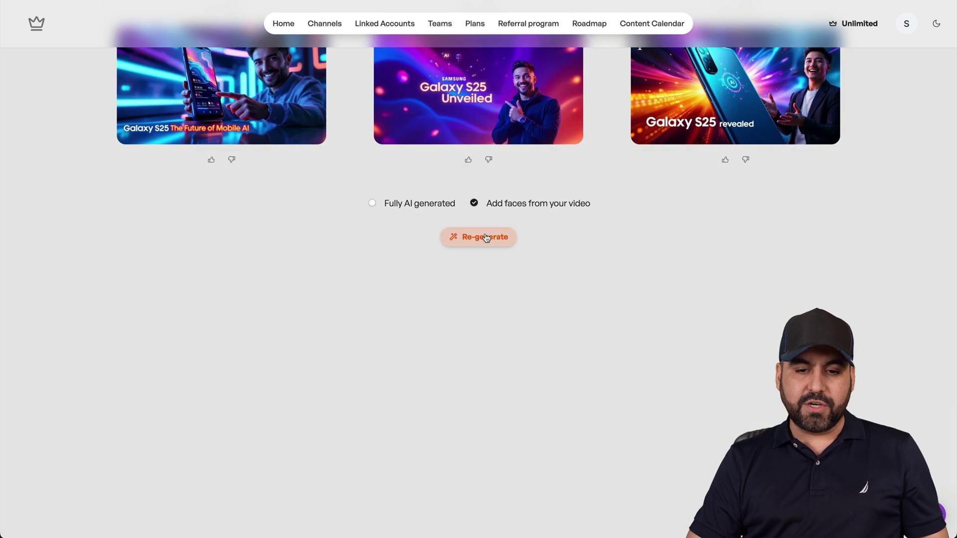
pyautogui.scroll(15, 600, 286)
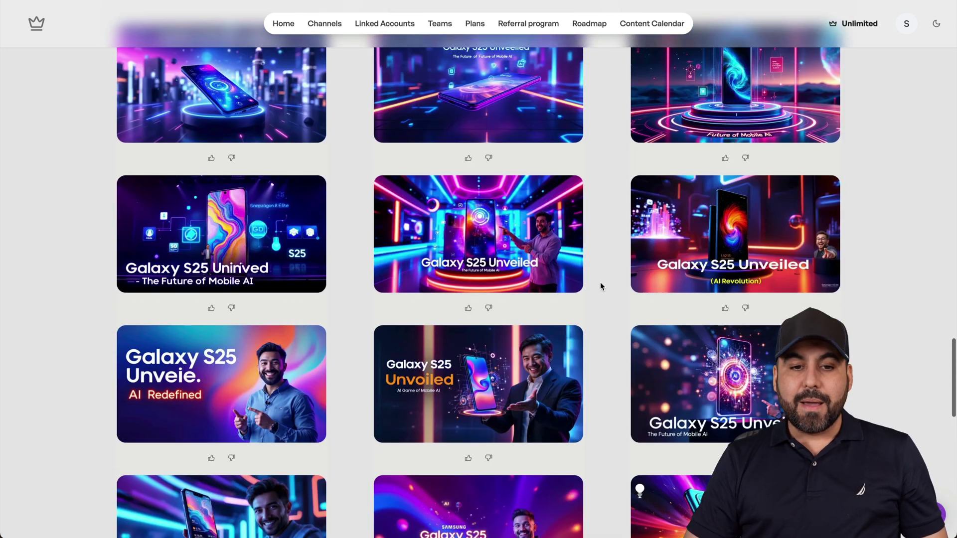
pyautogui.scroll(-1, 599, 286)
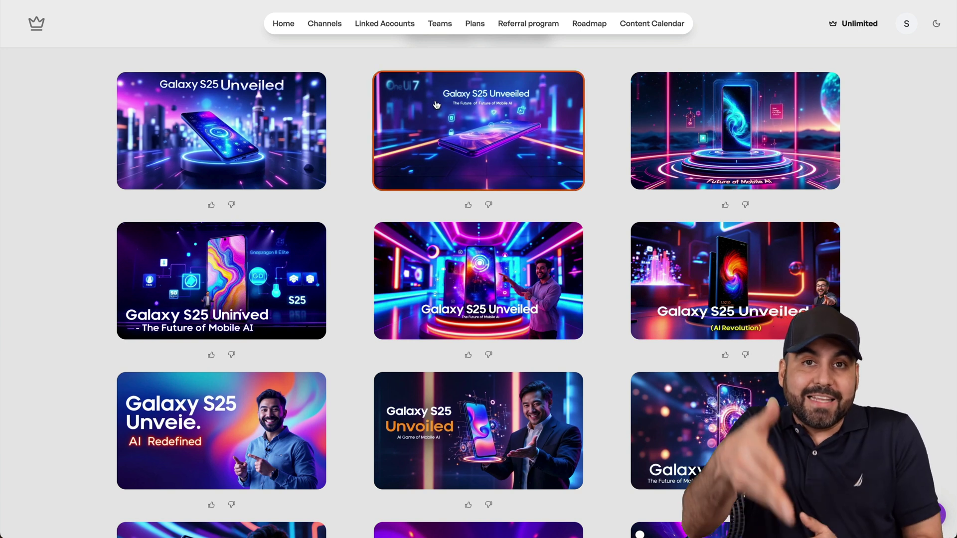
pyautogui.scroll(-2, 436, 105)
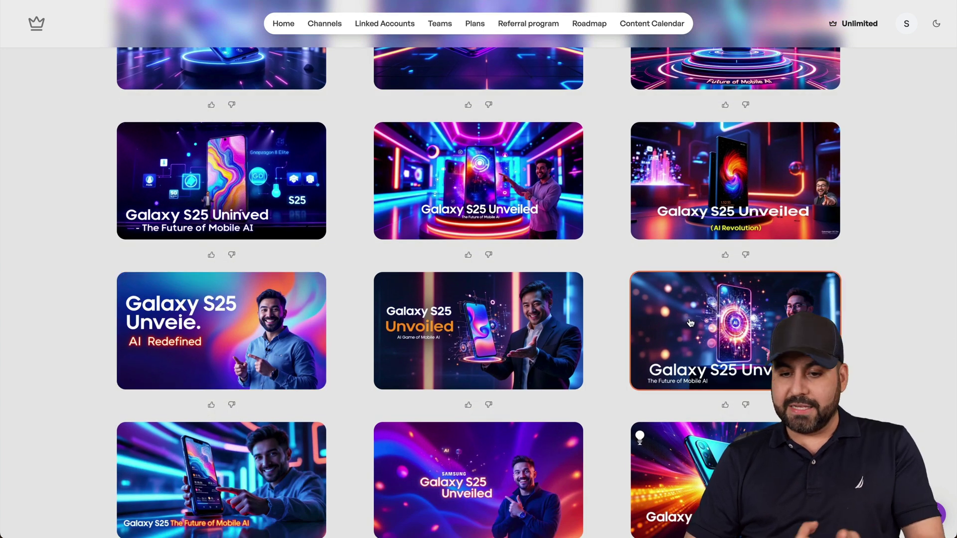
pyautogui.scroll(-3, 693, 323)
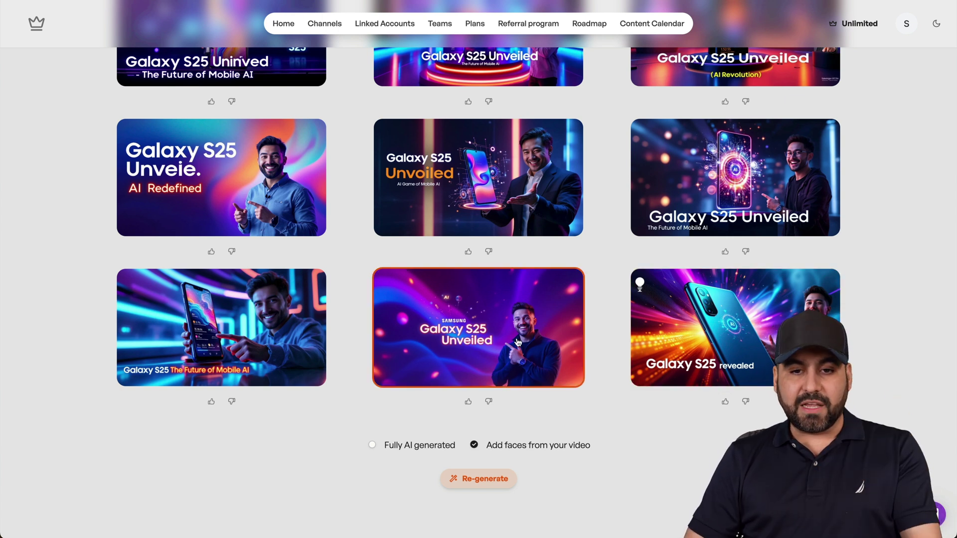
pyautogui.scroll(2, 517, 341)
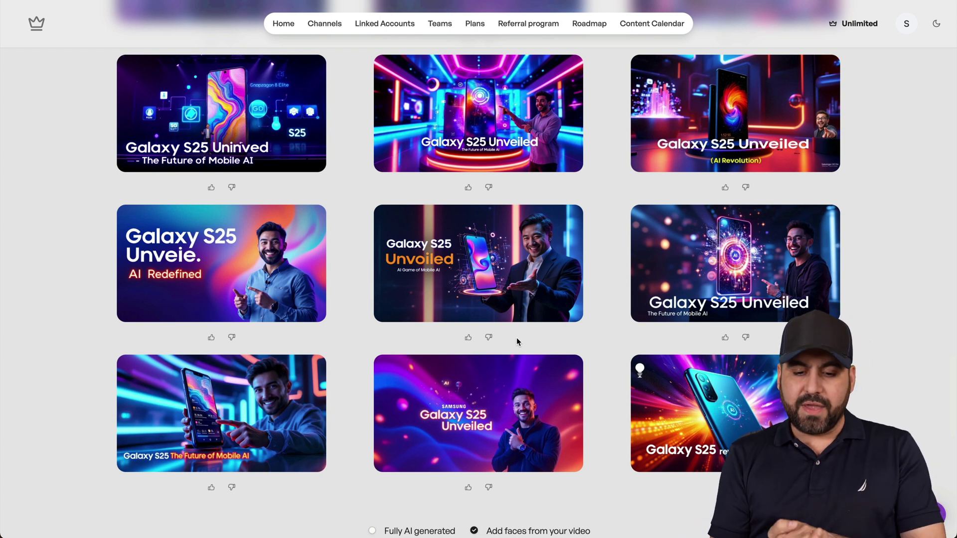
pyautogui.scroll(-3, 517, 340)
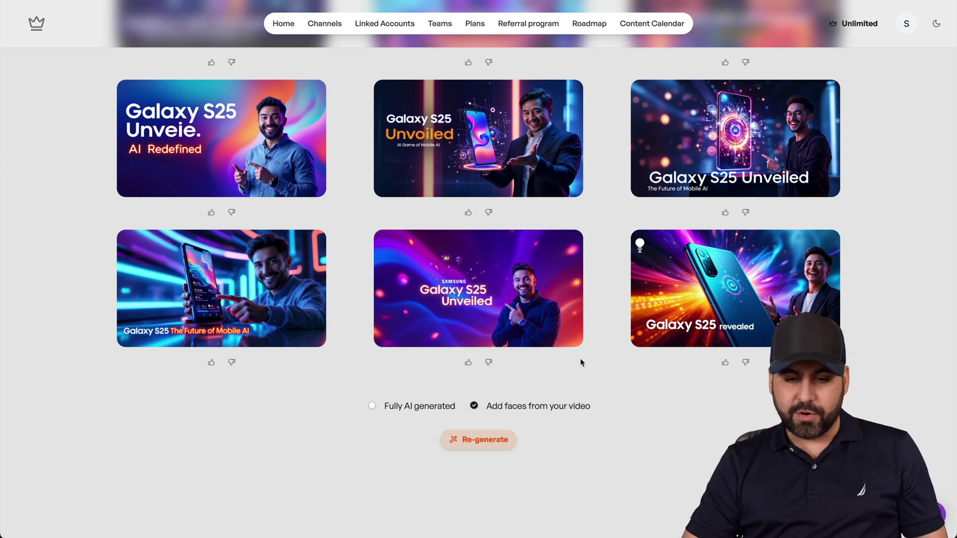
pyautogui.click(420, 411)
pyautogui.scroll(-2, 438, 415)
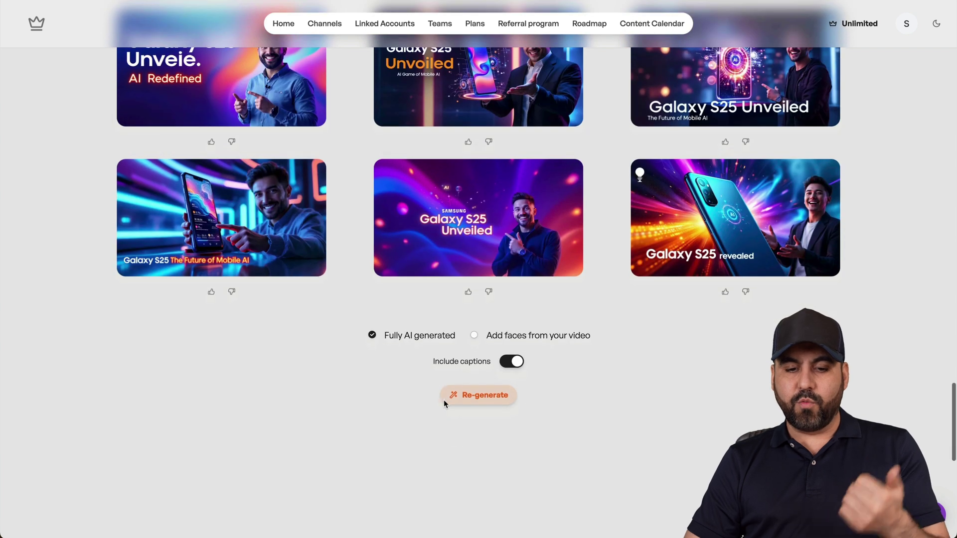
pyautogui.click(513, 362)
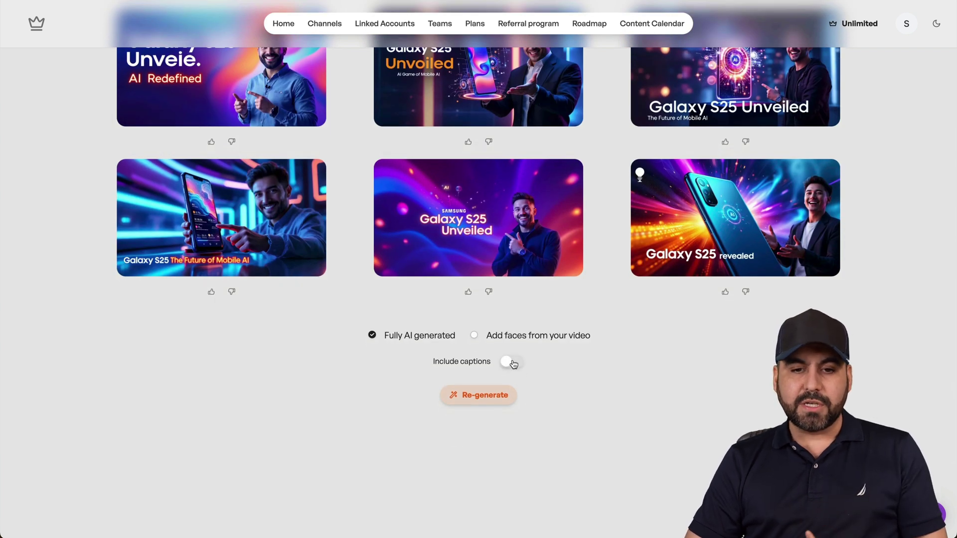
pyautogui.scroll(8, 513, 363)
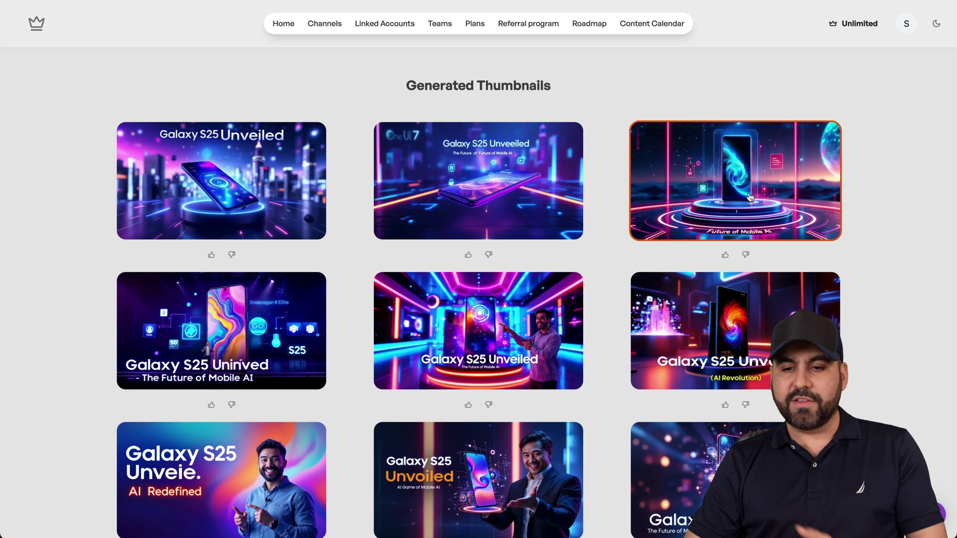
pyautogui.scroll(15, 594, 235)
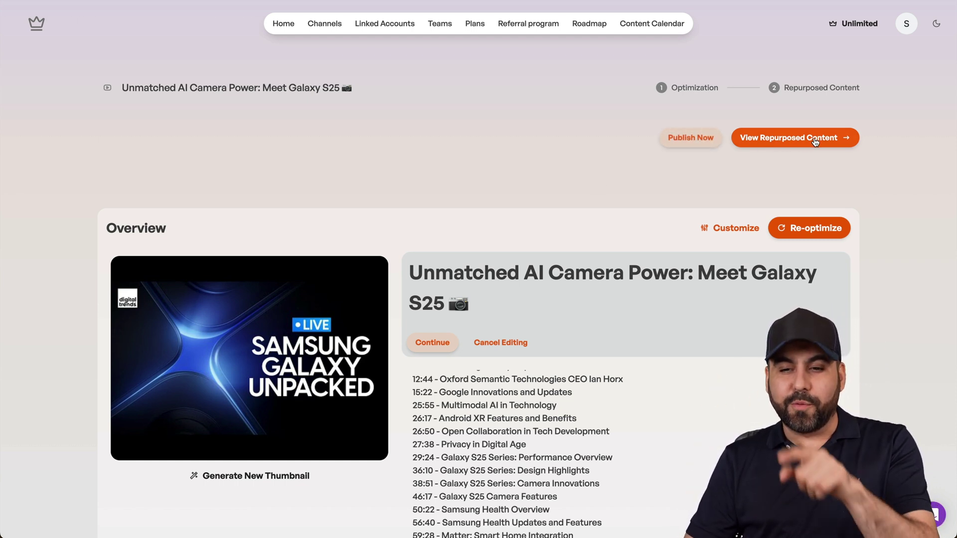
# Step: Open the repurposed content and preview the One UI 7 short, pausing at five seconds
pyautogui.click(814, 140)
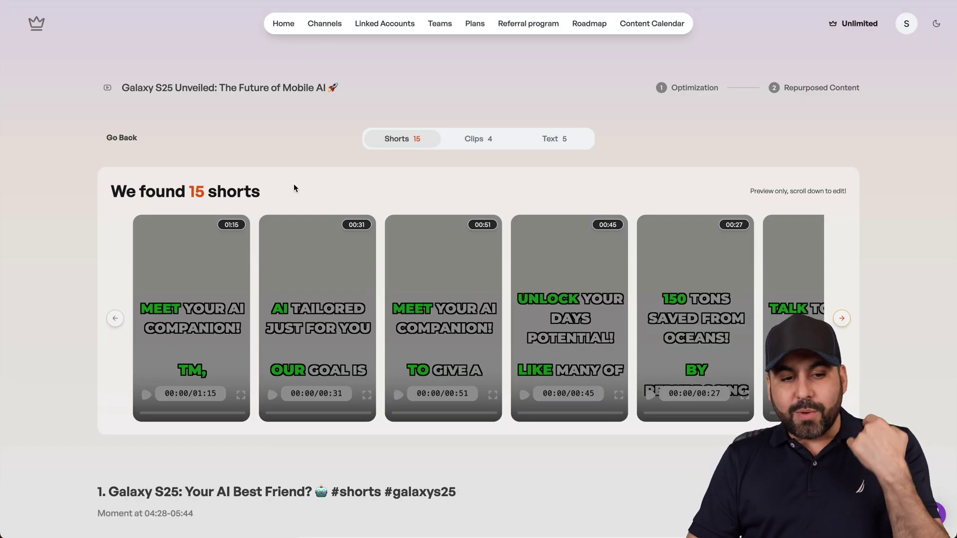
pyautogui.scroll(-7, 399, 175)
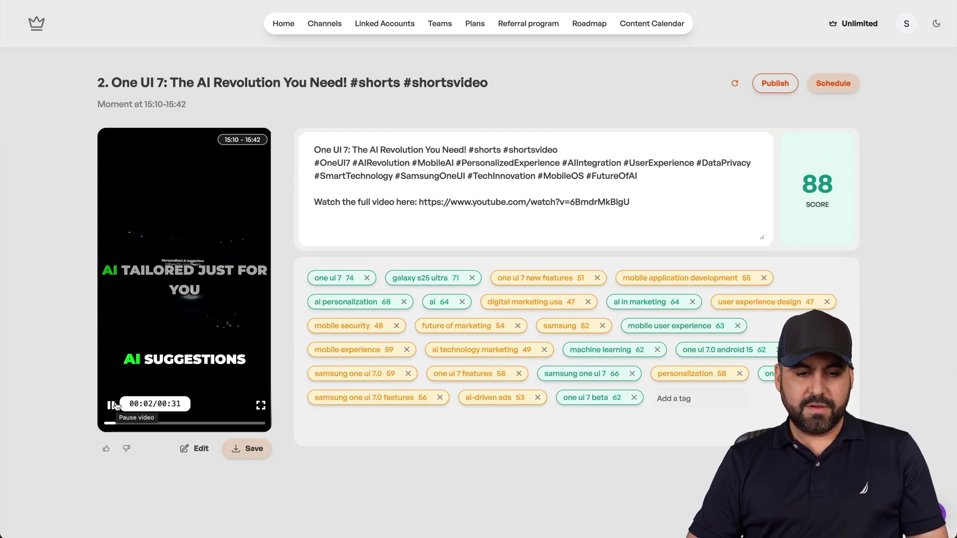
pyautogui.click(258, 285)
pyautogui.click(214, 328)
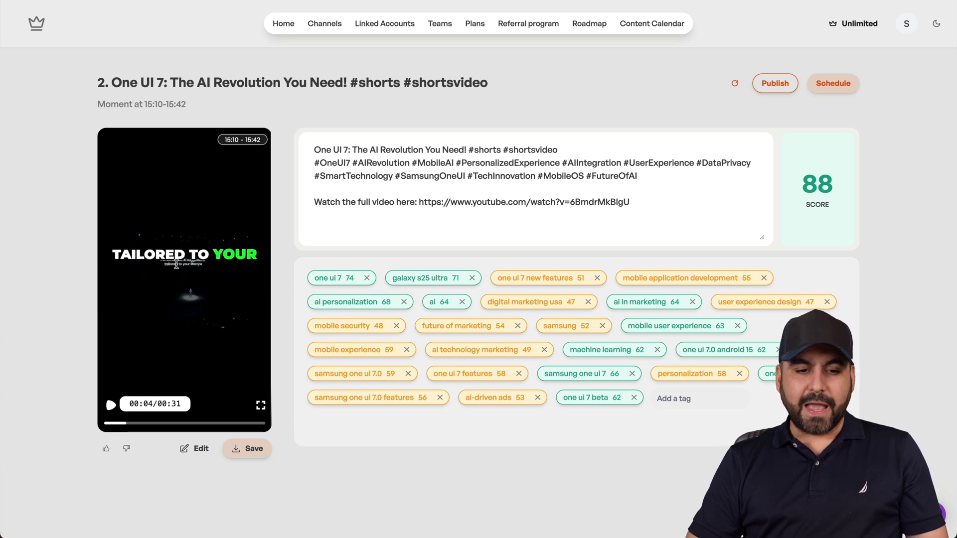
pyautogui.click(111, 405)
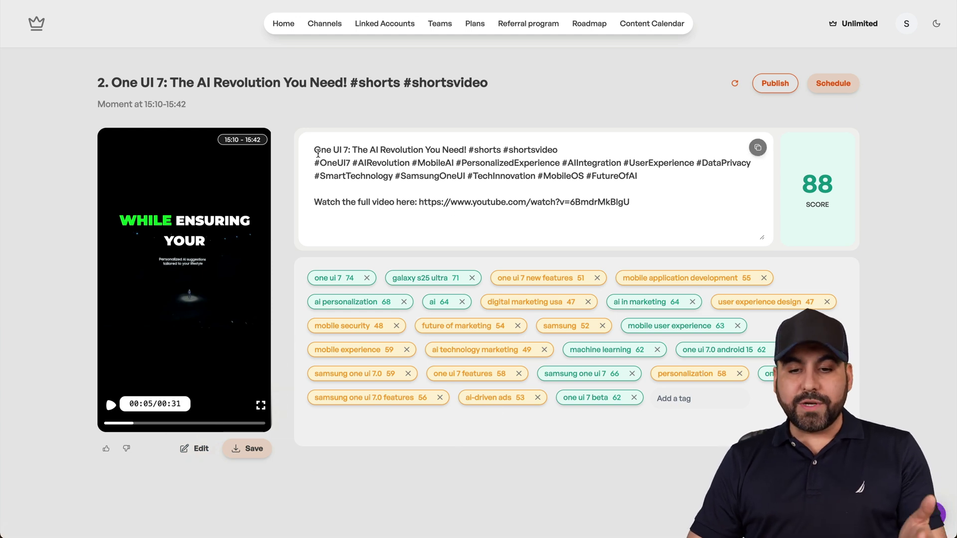
# Step: Check the short's caption and tags through #MobileOS, then open the first short's caption editor
pyautogui.moveTo(318, 154); pyautogui.dragTo(573, 179)
pyautogui.click(655, 194)
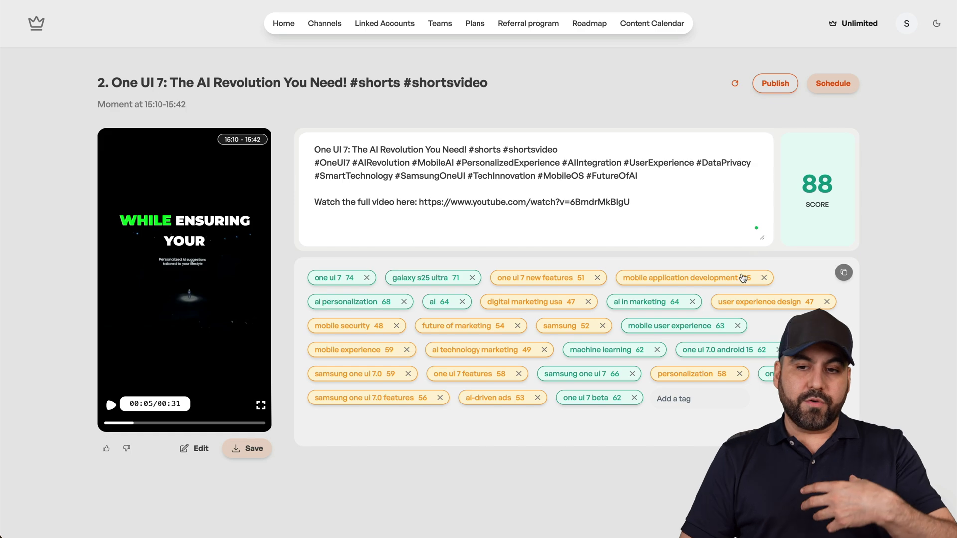
pyautogui.scroll(-20, 743, 278)
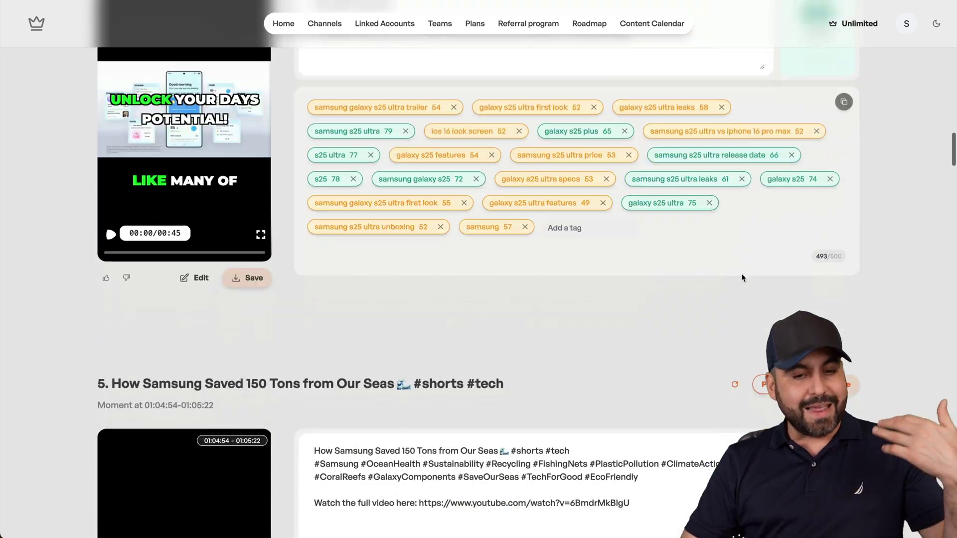
pyautogui.scroll(-20, 743, 267)
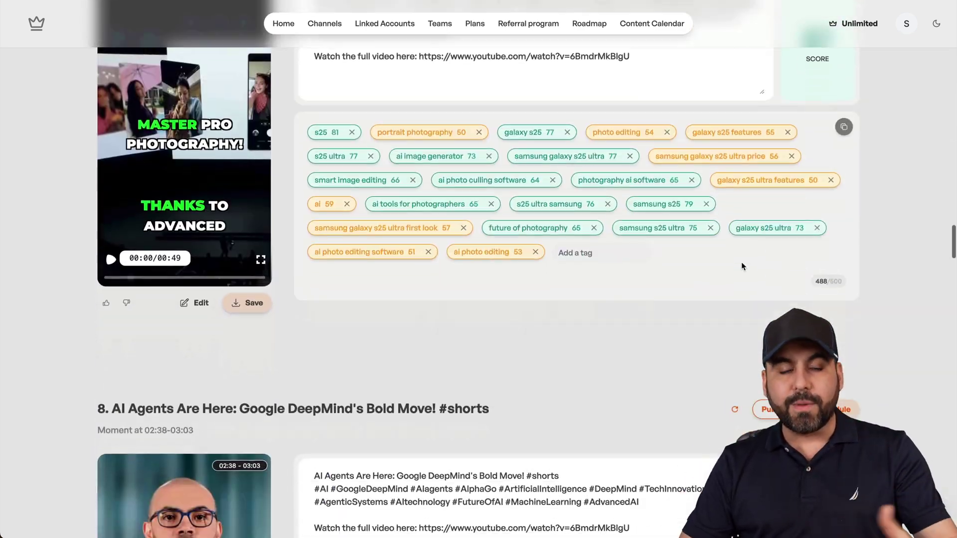
pyautogui.scroll(20, 741, 264)
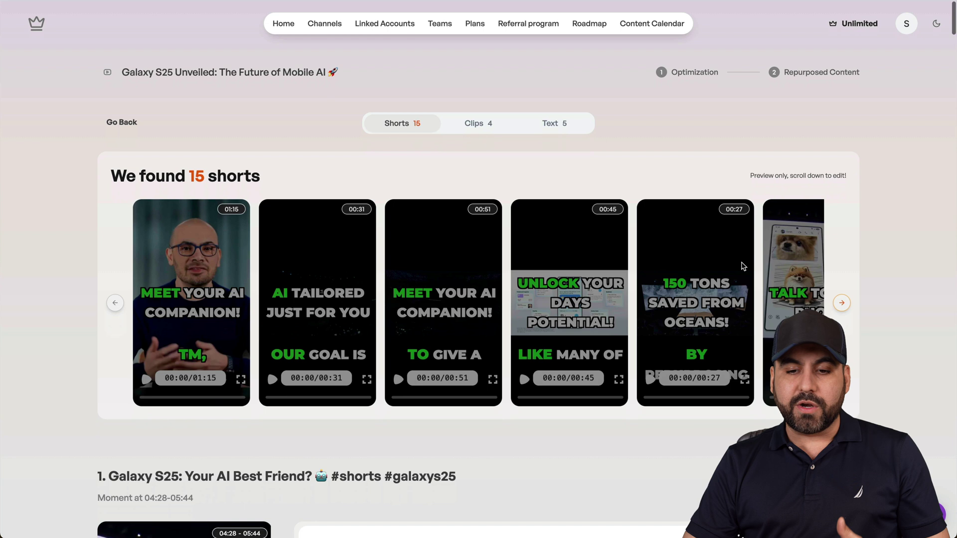
pyautogui.scroll(-5, 742, 262)
pyautogui.scroll(-4, 740, 262)
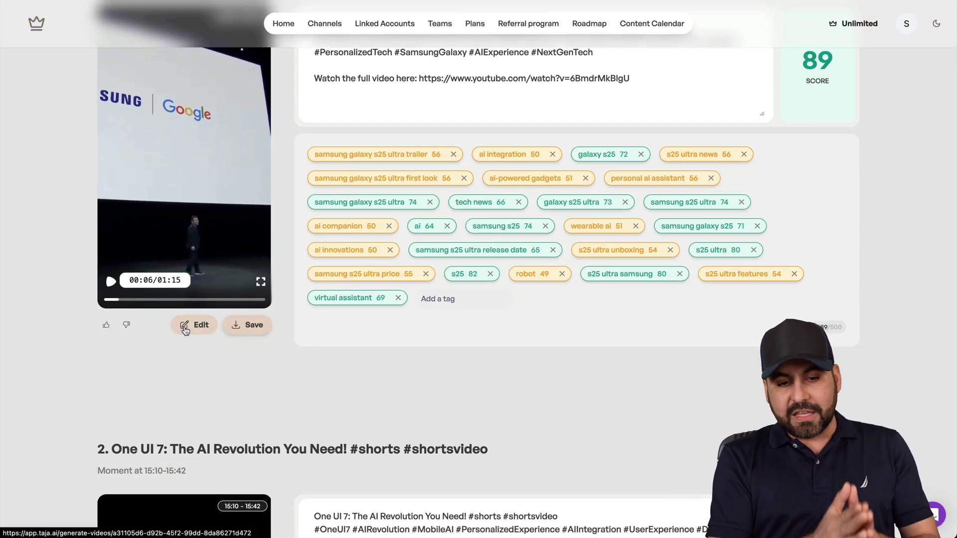
pyautogui.click(184, 328)
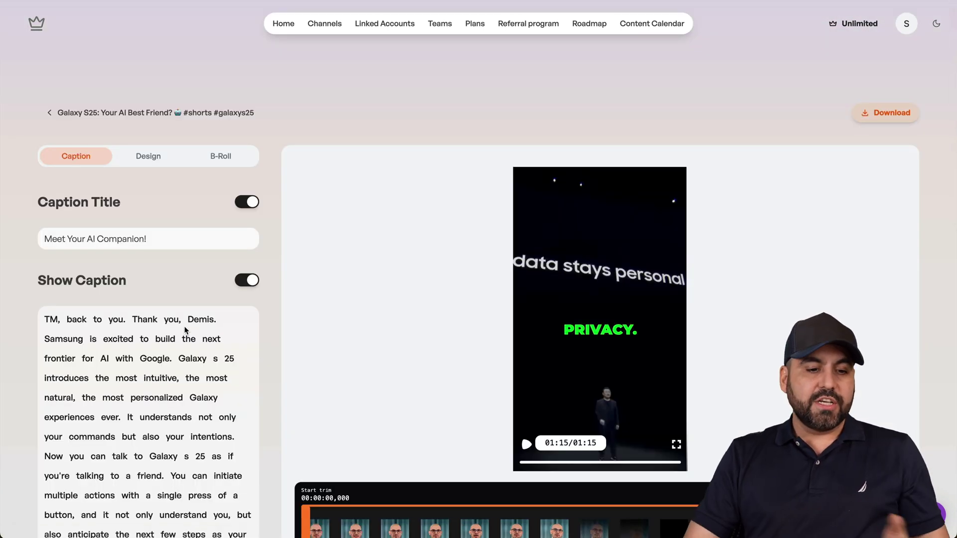
# Step: Turn off the caption title on the 'Galaxy S25: Your AI Best Friend?' short
pyautogui.click(242, 203)
pyautogui.scroll(-2, 246, 231)
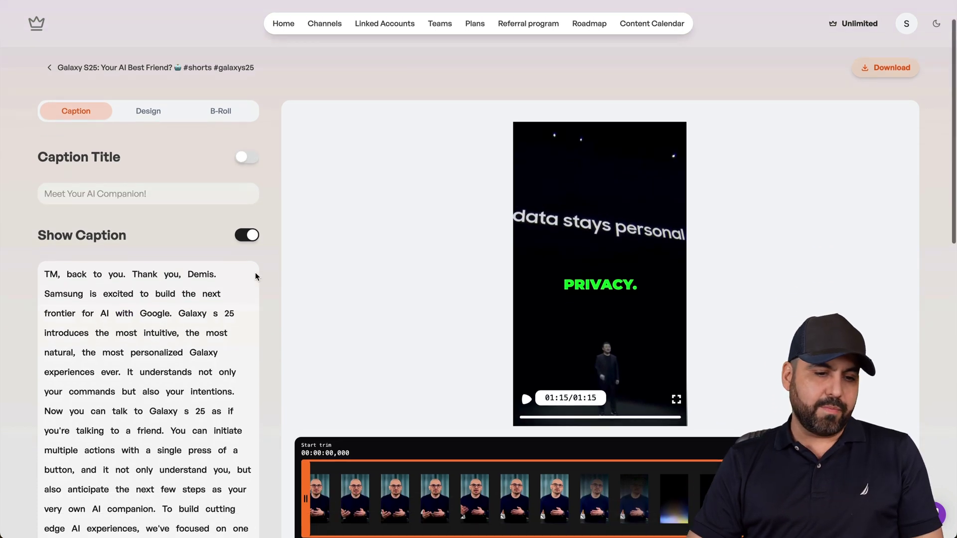
pyautogui.scroll(-7, 177, 232)
pyautogui.scroll(6, 283, 414)
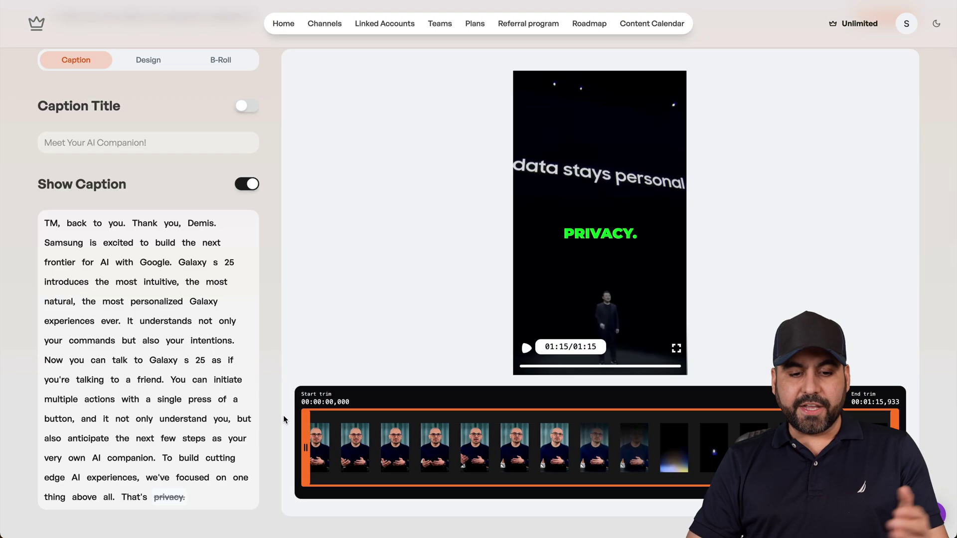
pyautogui.scroll(4, 432, 299)
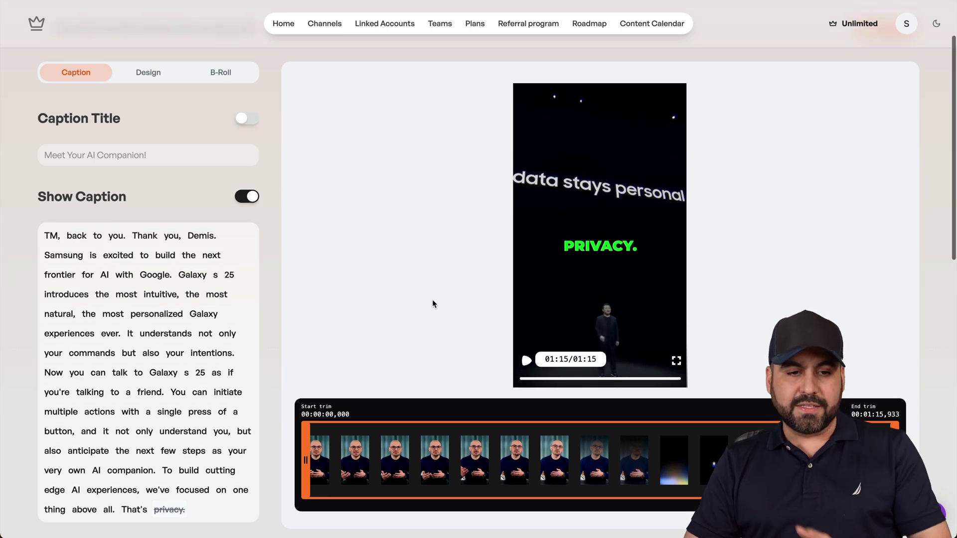
# Step: Browse the caption style templates, then auto-generate AI B-roll footage for the short
pyautogui.click(160, 159)
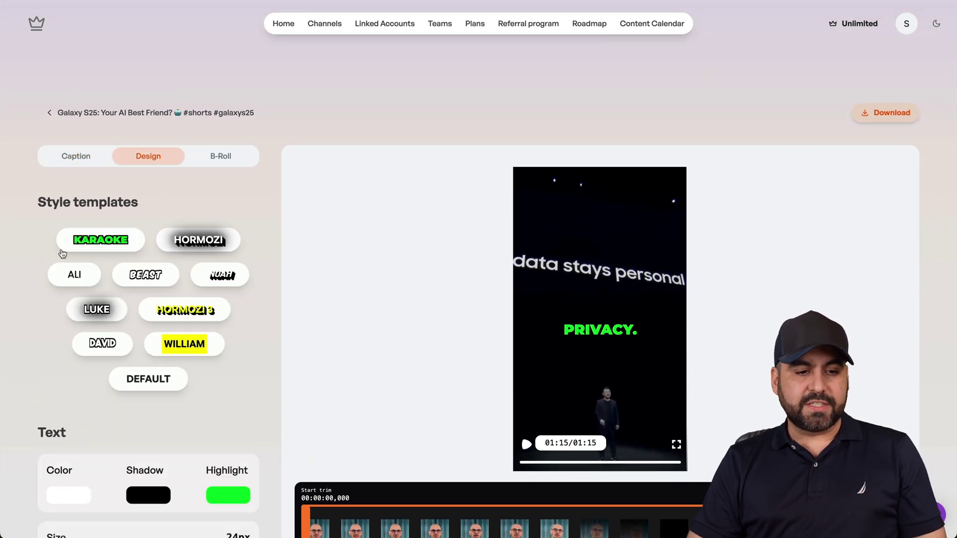
pyautogui.scroll(-6, 171, 229)
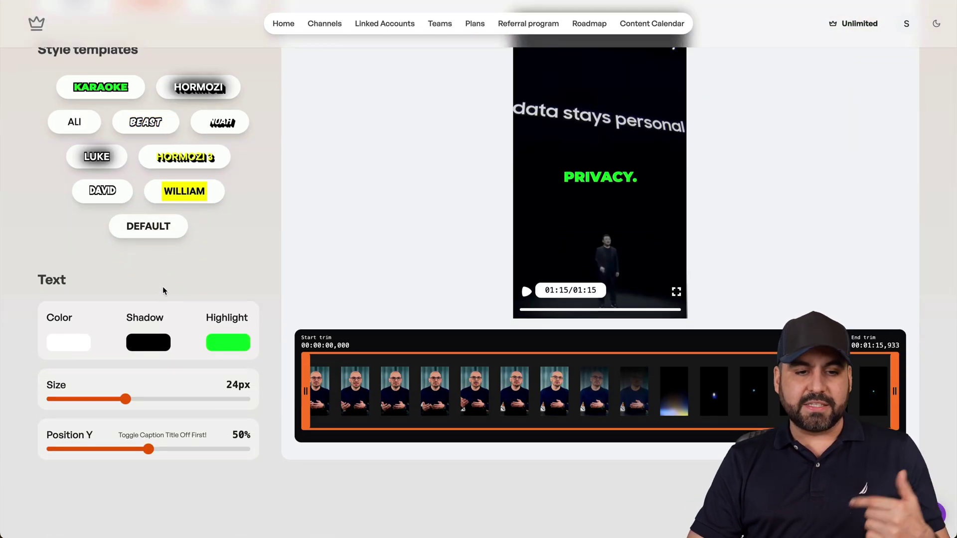
pyautogui.scroll(4, 162, 286)
pyautogui.click(218, 100)
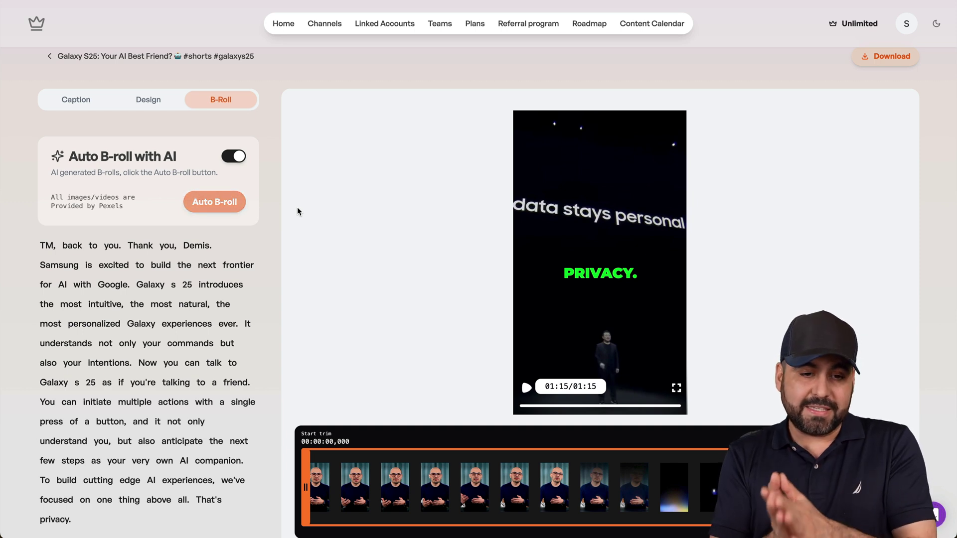
pyautogui.click(233, 202)
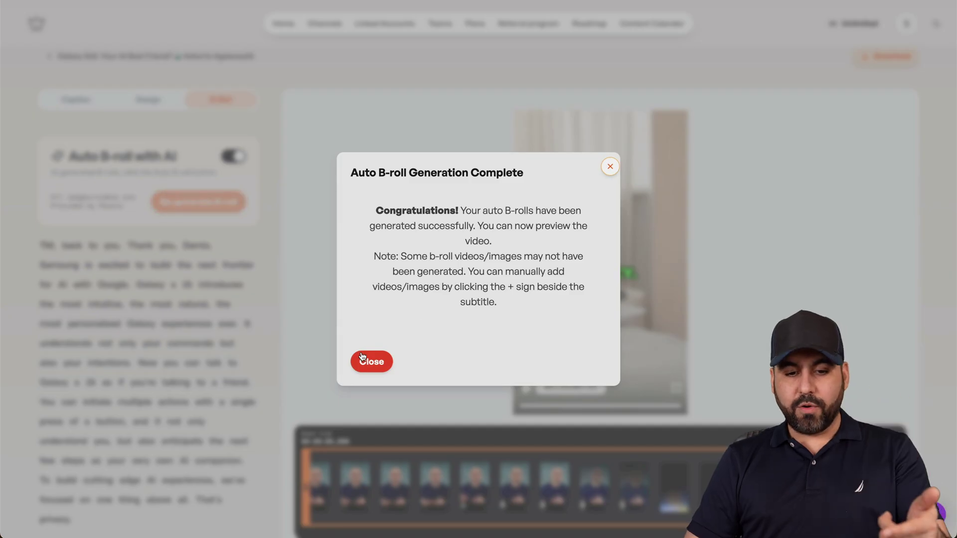
# Step: Dismiss the B-roll completion notice and preview the Galaxy S25 short, skipping through its new B-roll
pyautogui.click(364, 355)
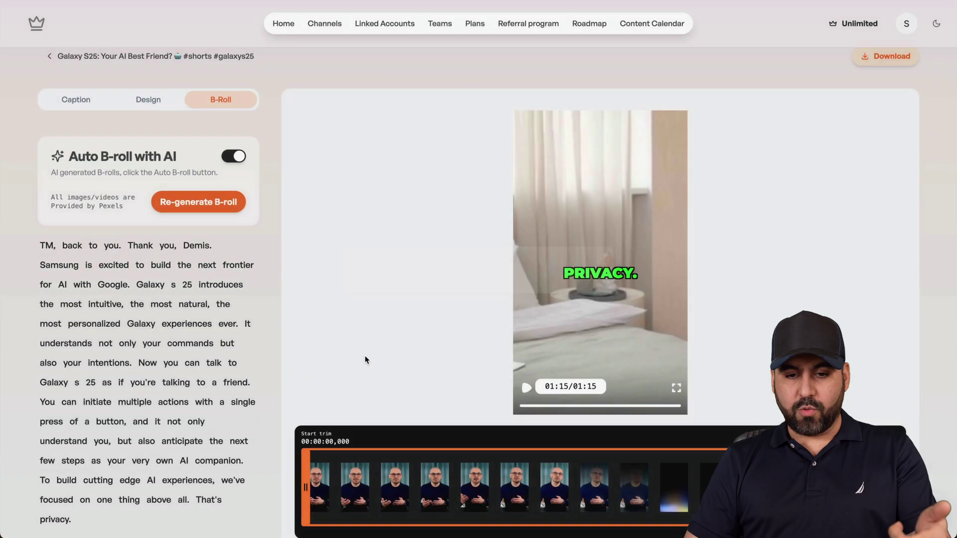
pyautogui.click(524, 388)
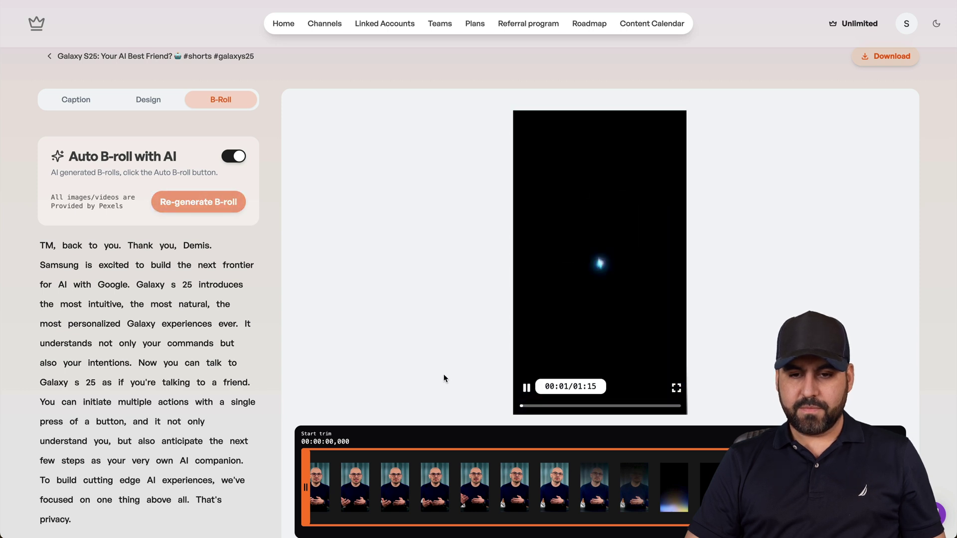
pyautogui.scroll(-2, 443, 373)
pyautogui.scroll(2, 443, 374)
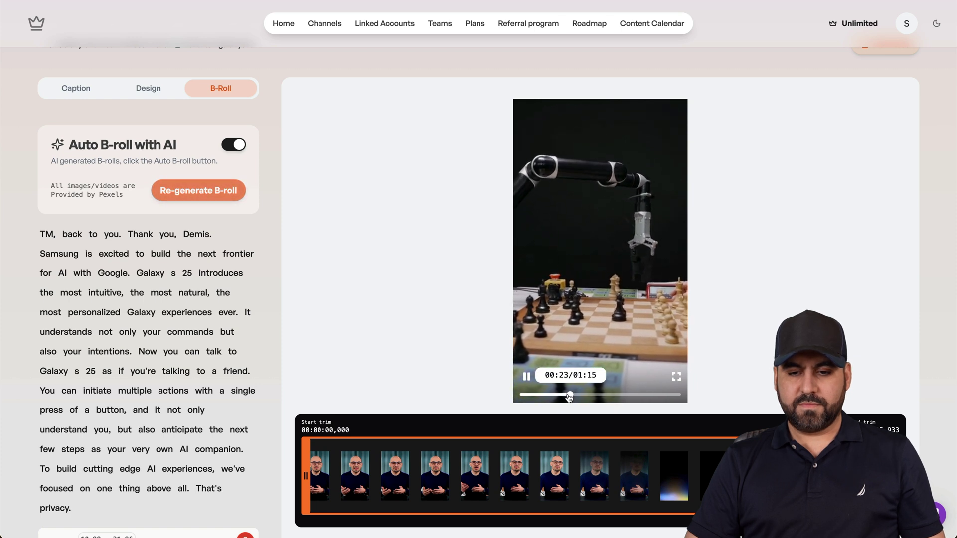
pyautogui.click(584, 394)
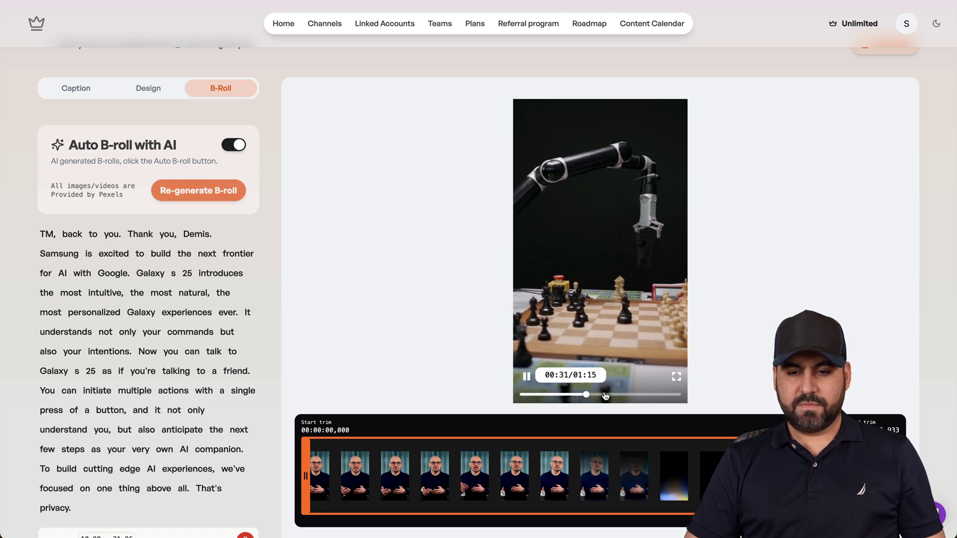
pyautogui.click(606, 394)
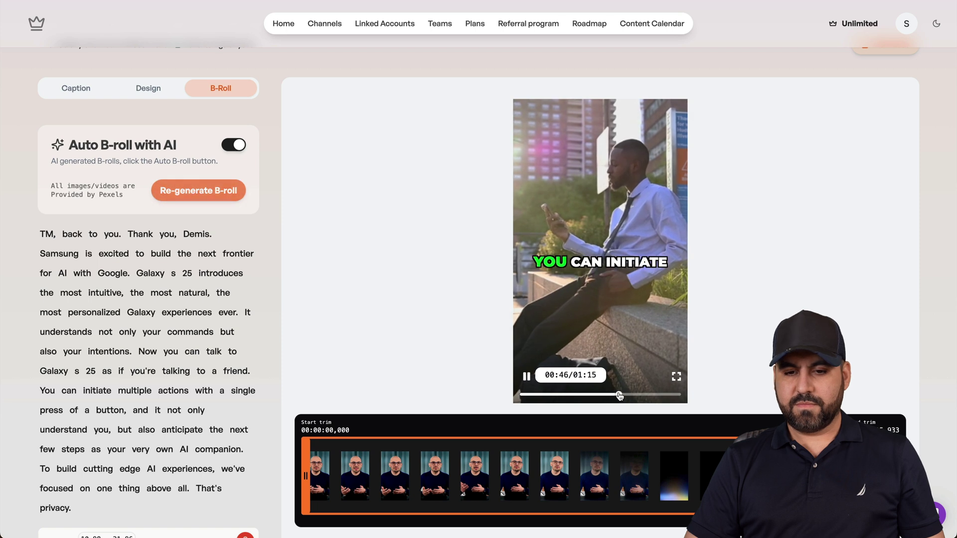
pyautogui.click(642, 395)
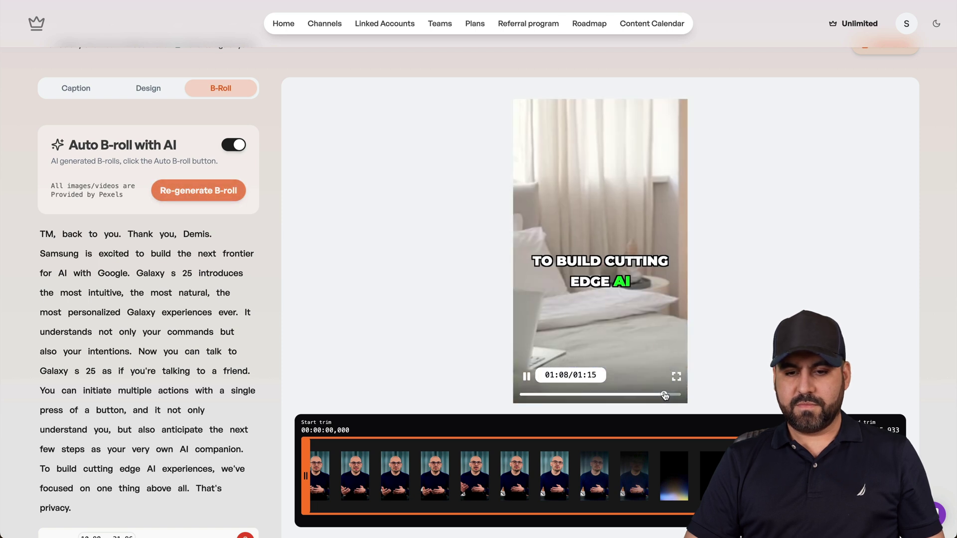
pyautogui.click(558, 373)
# Step: Delete the 46.48–66.61 B-roll card, leaving three AI B-roll clips
pyautogui.scroll(-5, 372, 261)
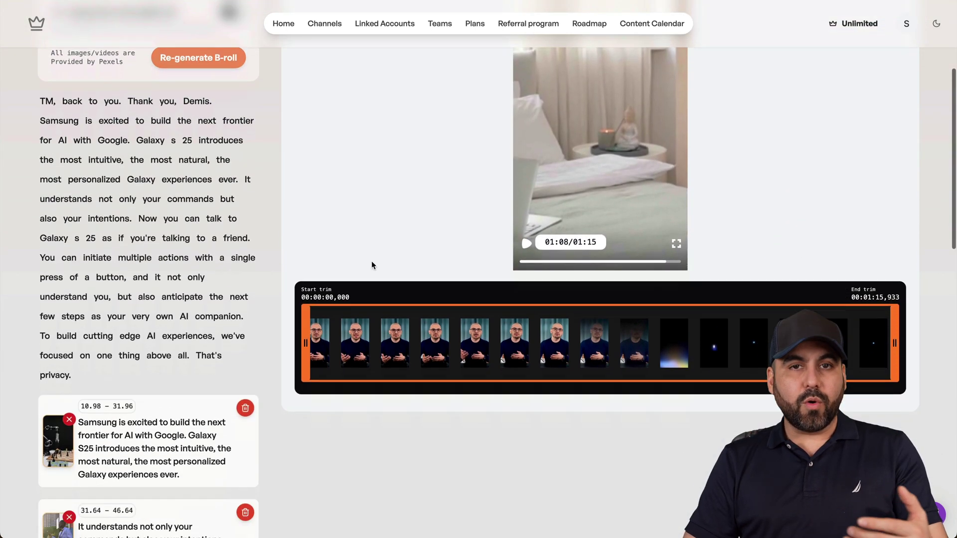
pyautogui.scroll(-2, 372, 262)
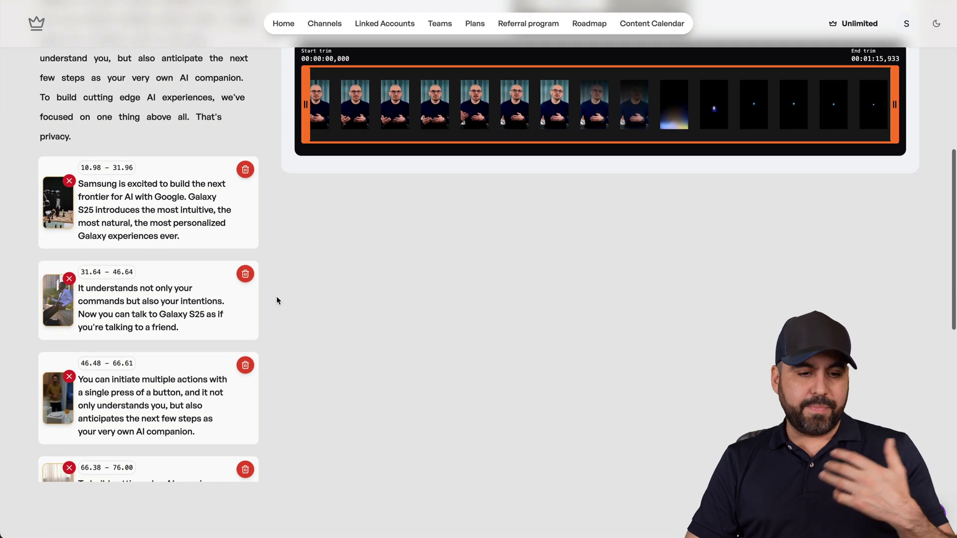
pyautogui.scroll(-1, 198, 329)
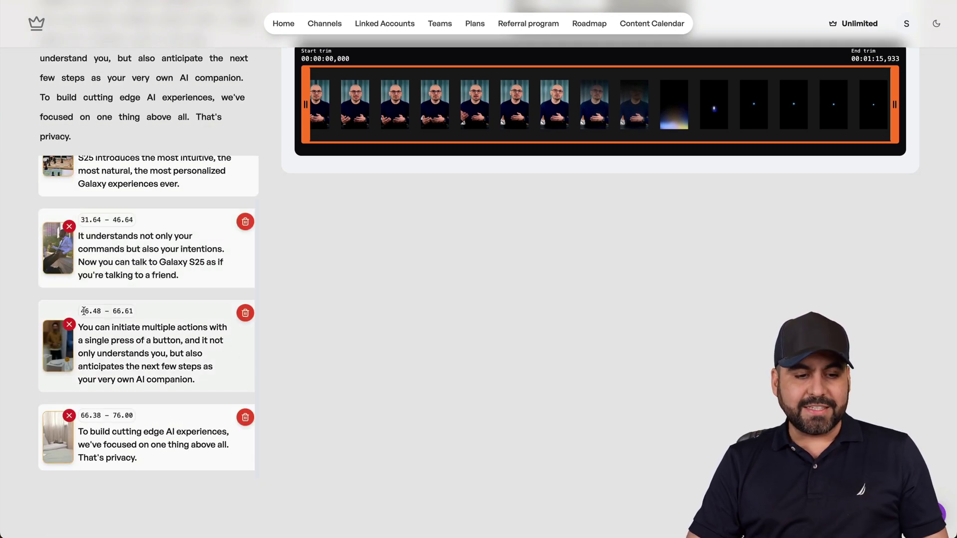
pyautogui.click(245, 314)
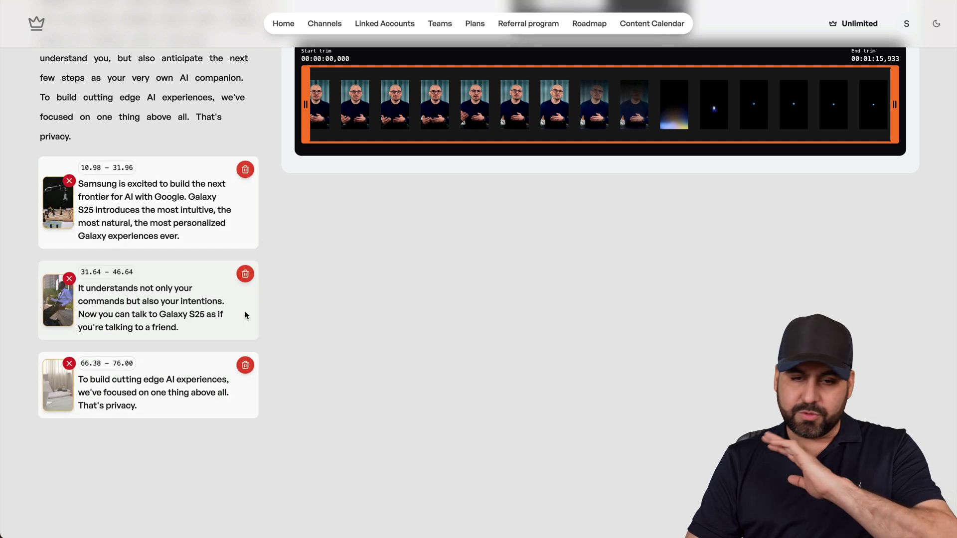
pyautogui.scroll(8, 265, 294)
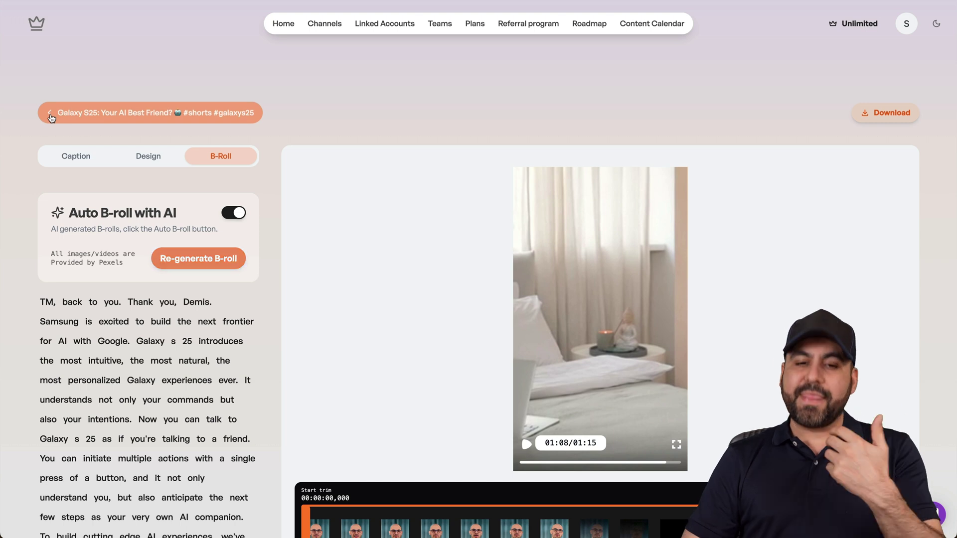
pyautogui.scroll(-10, 52, 118)
# Step: Go back from the short to the results and switch to the generated Clips list
pyautogui.scroll(10, 357, 178)
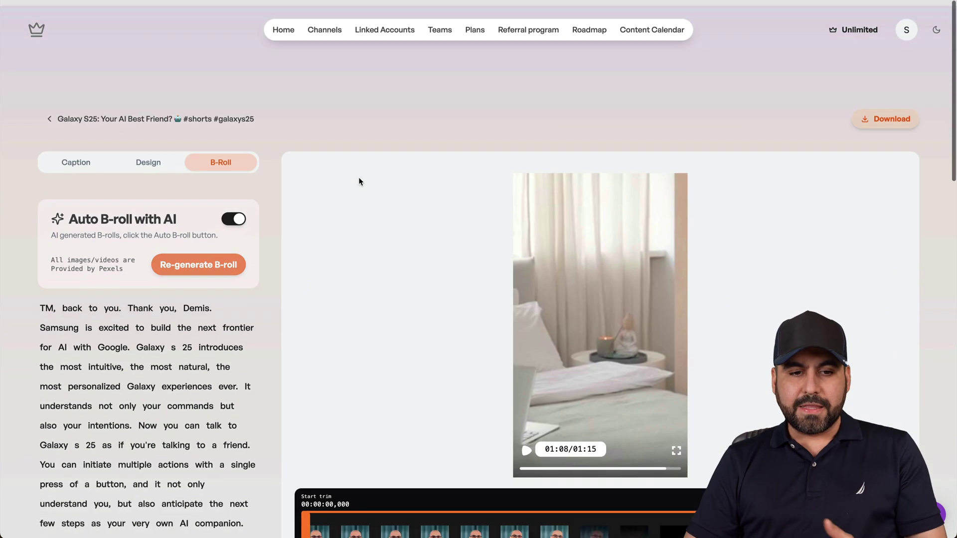
pyautogui.click(110, 2)
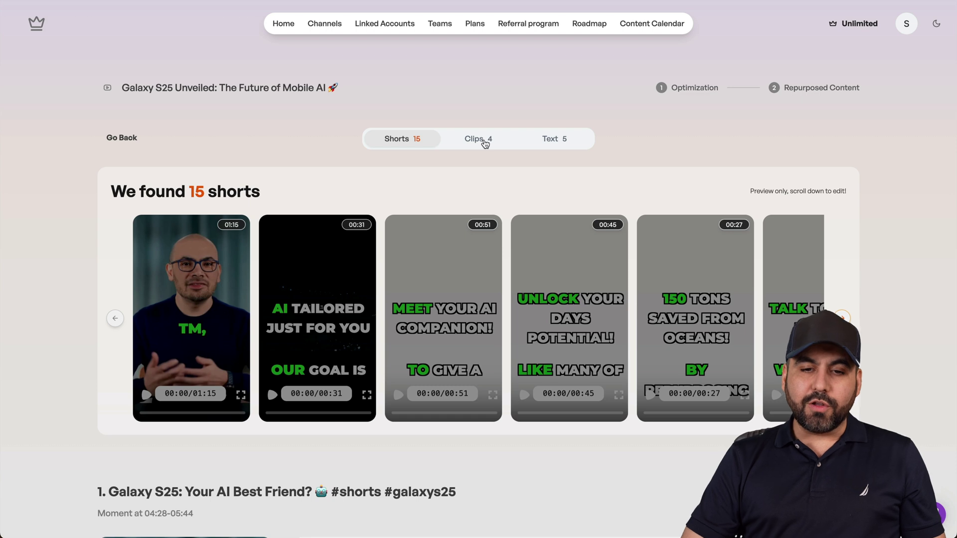
pyautogui.click(485, 143)
pyautogui.scroll(-1, 439, 185)
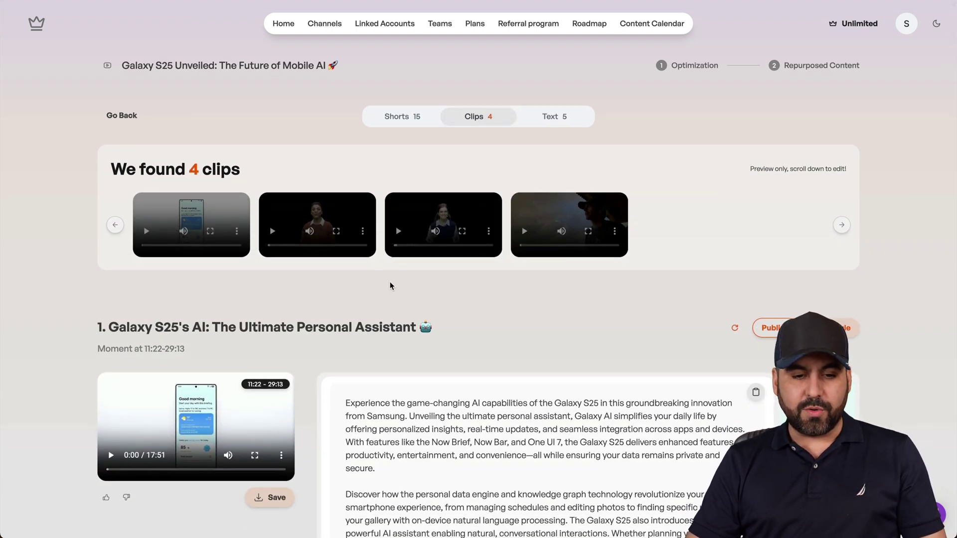
pyautogui.scroll(-3, 390, 283)
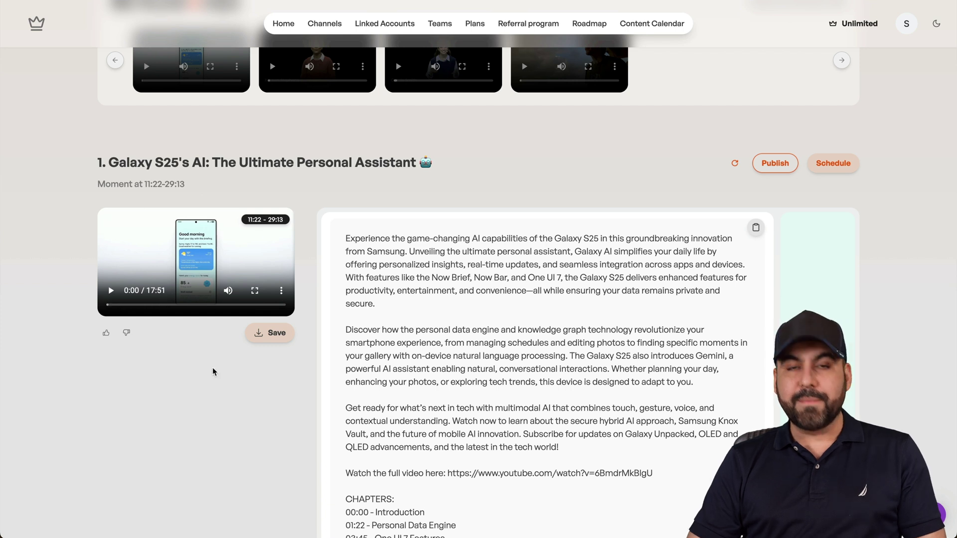
pyautogui.scroll(-12, 212, 372)
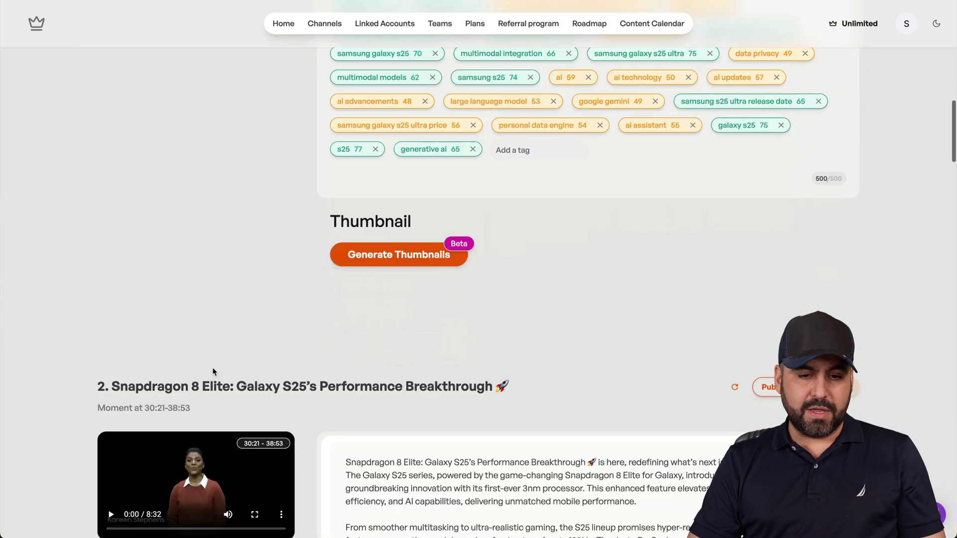
pyautogui.scroll(-2, 212, 372)
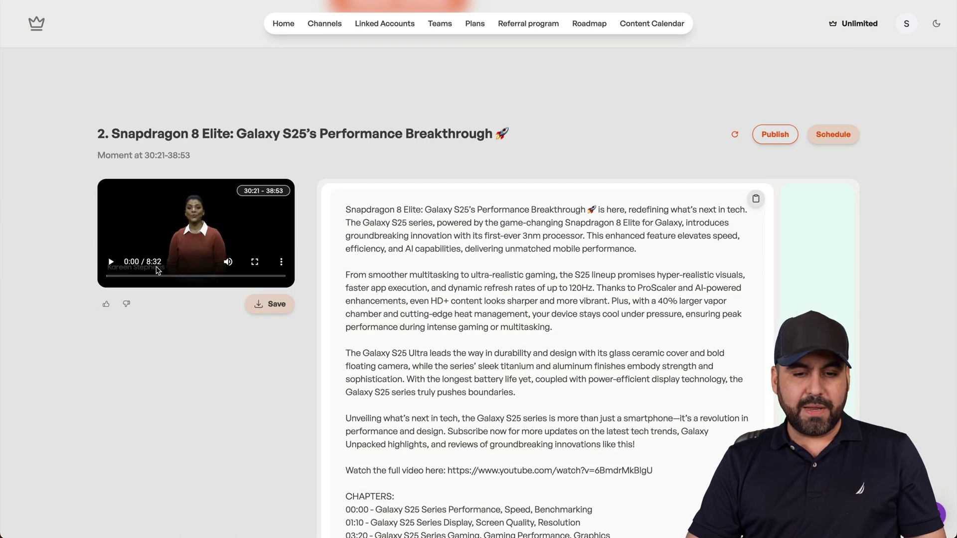
pyautogui.scroll(-18, 203, 372)
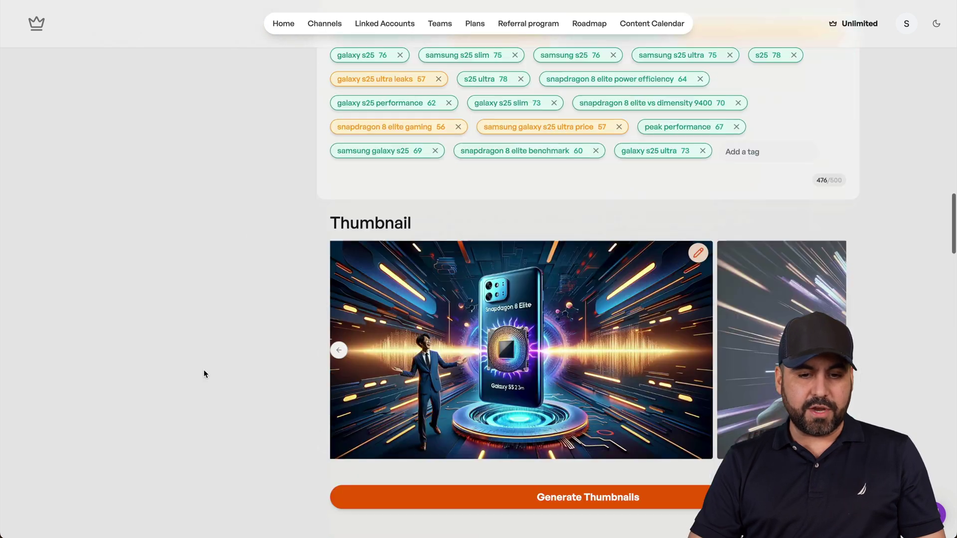
# Step: Review each clip's description and tags, browsing two more generated thumbnails in the carousel
pyautogui.scroll(20, 203, 373)
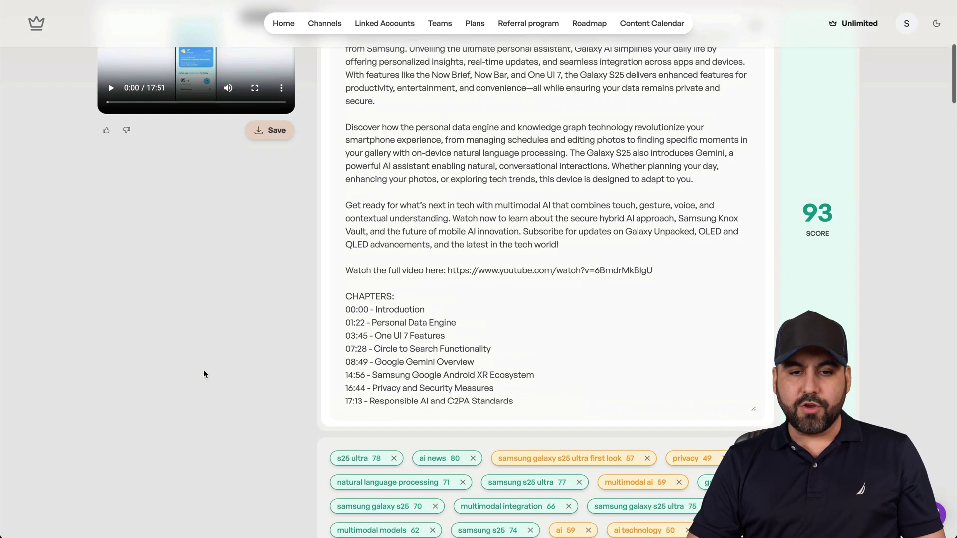
pyautogui.scroll(-4, 204, 373)
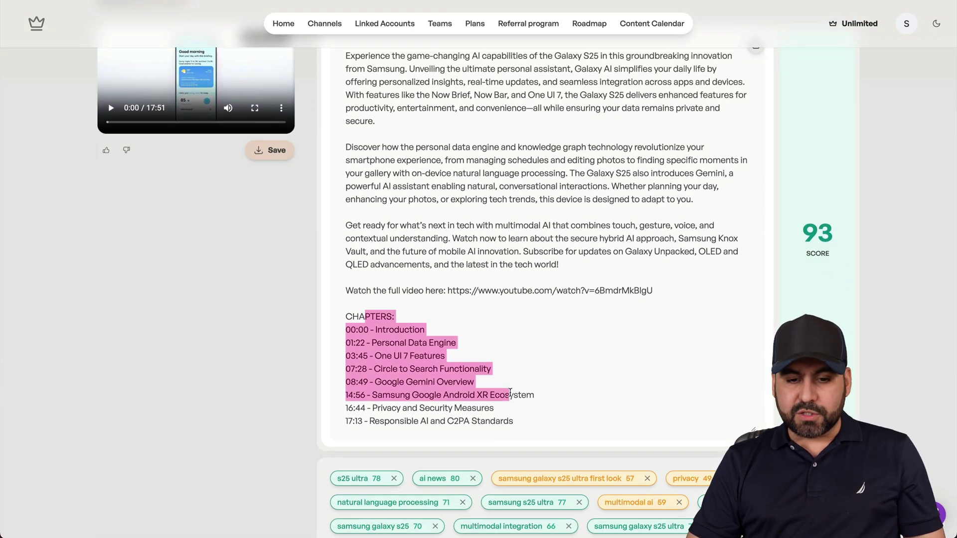
pyautogui.scroll(-4, 510, 396)
pyautogui.scroll(-6, 510, 391)
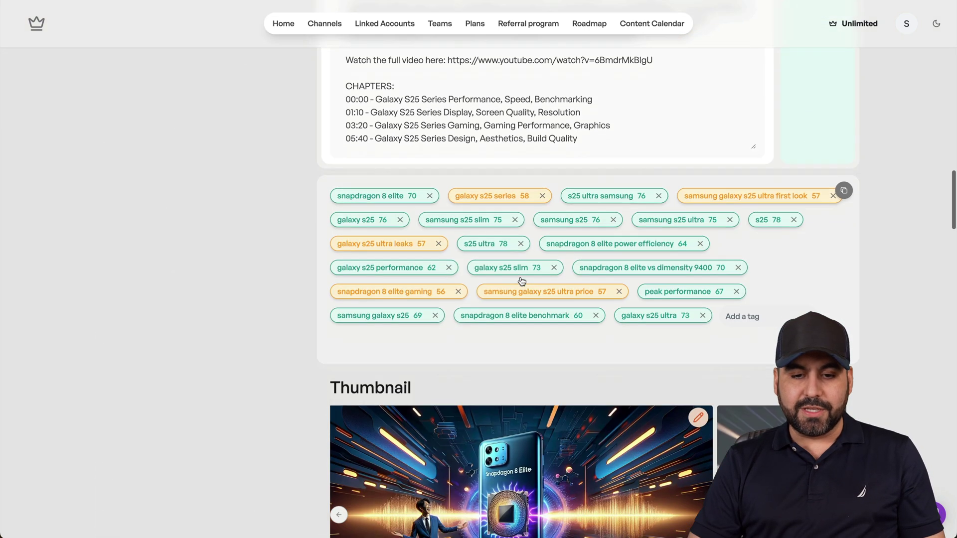
pyautogui.scroll(-4, 384, 321)
pyautogui.scroll(-1, 531, 319)
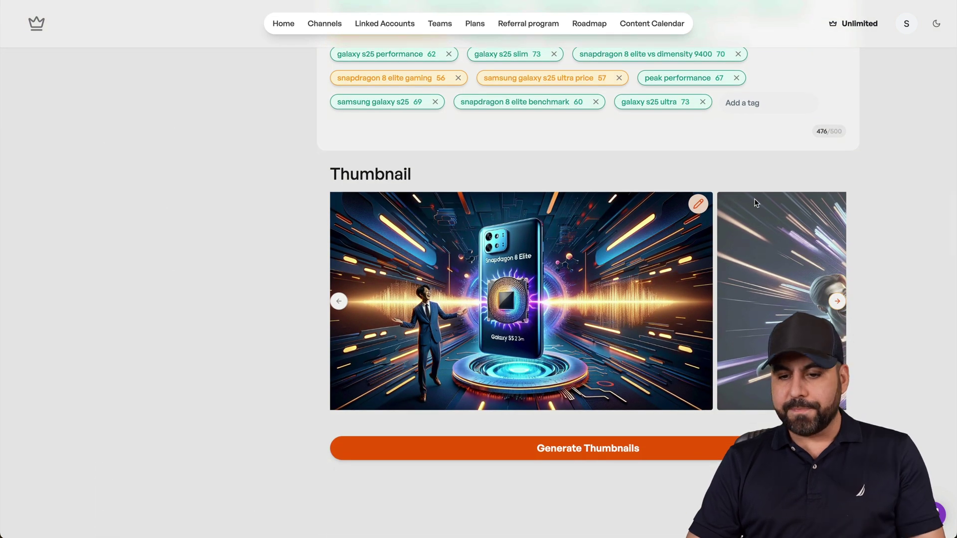
pyautogui.click(837, 302)
pyautogui.click(837, 302)
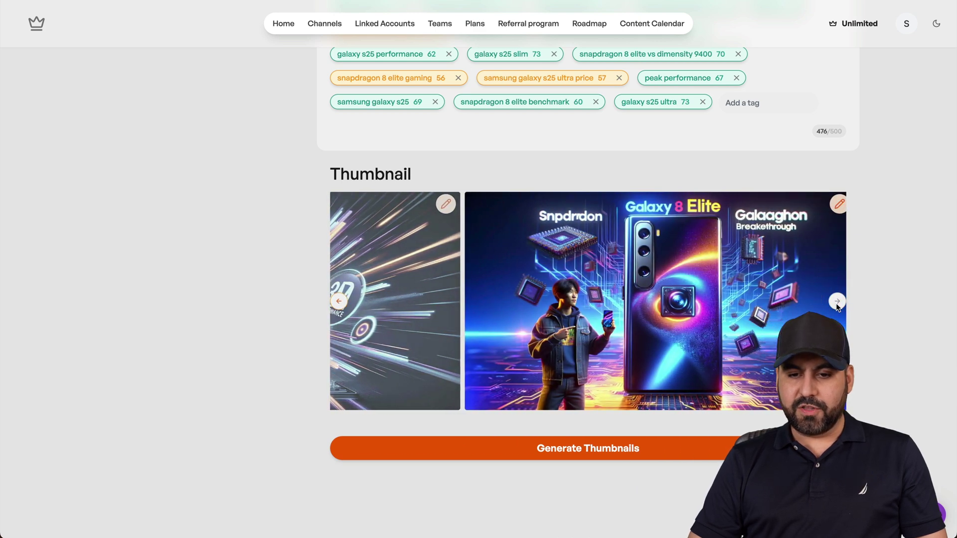
# Step: Show the generated text content with the 'Galaxy S25 Unveiled: The Future of Mobile AI' article
pyautogui.scroll(-8, 588, 299)
pyautogui.scroll(15, 588, 299)
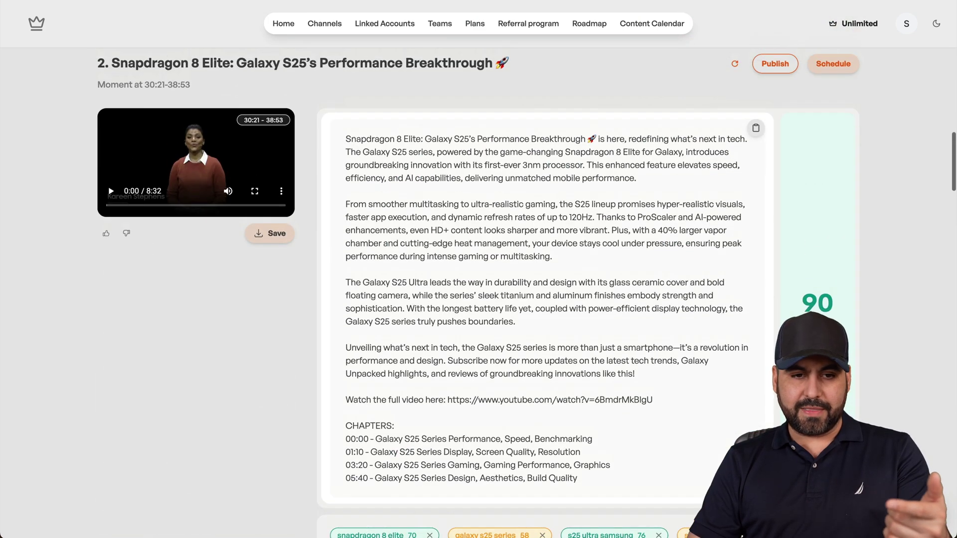
pyautogui.scroll(15, 568, 249)
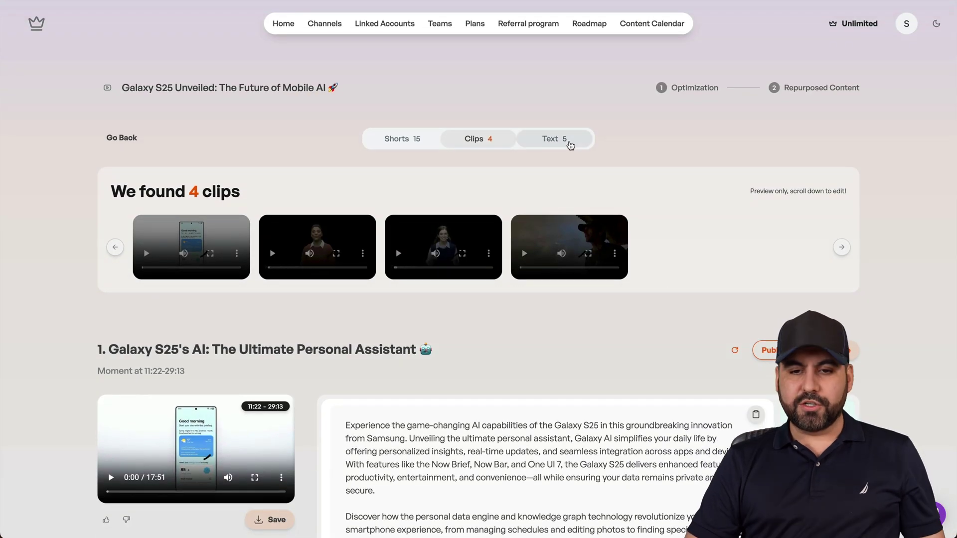
pyautogui.click(567, 142)
pyautogui.scroll(-5, 341, 196)
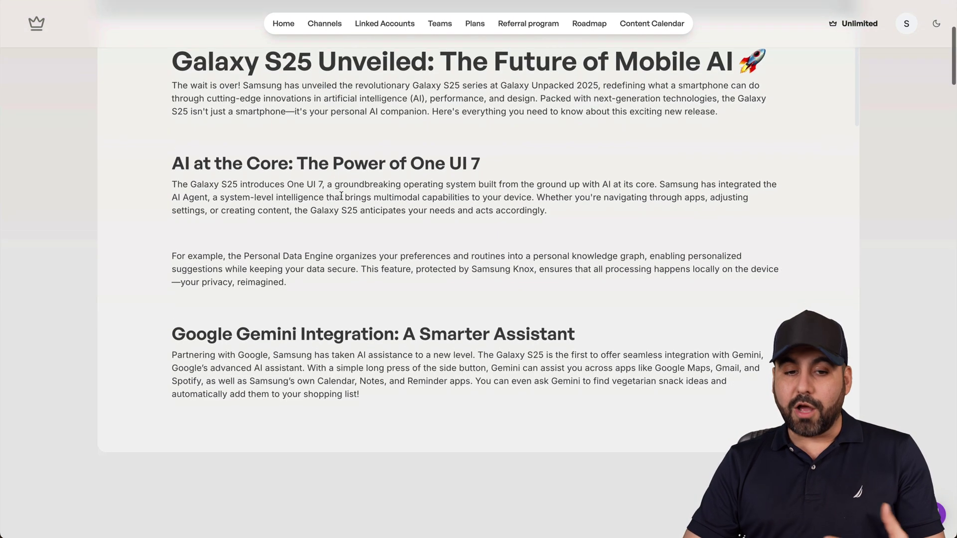
pyautogui.scroll(1, 340, 196)
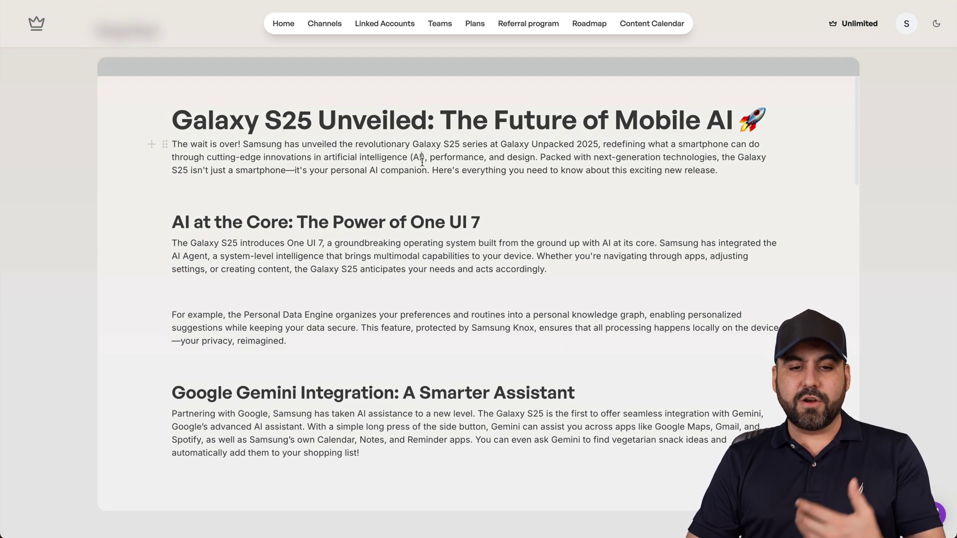
pyautogui.moveTo(297, 120); pyautogui.dragTo(412, 413)
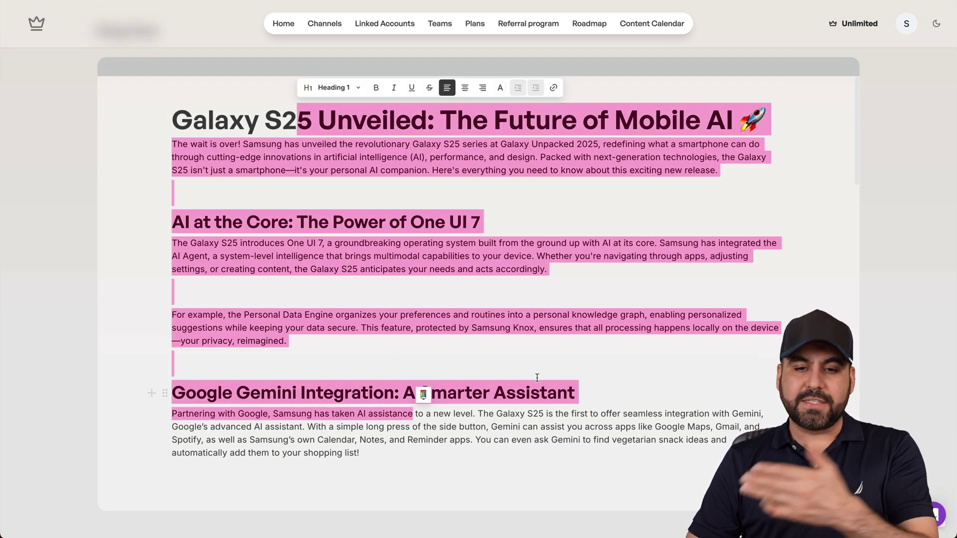
pyautogui.click(585, 353)
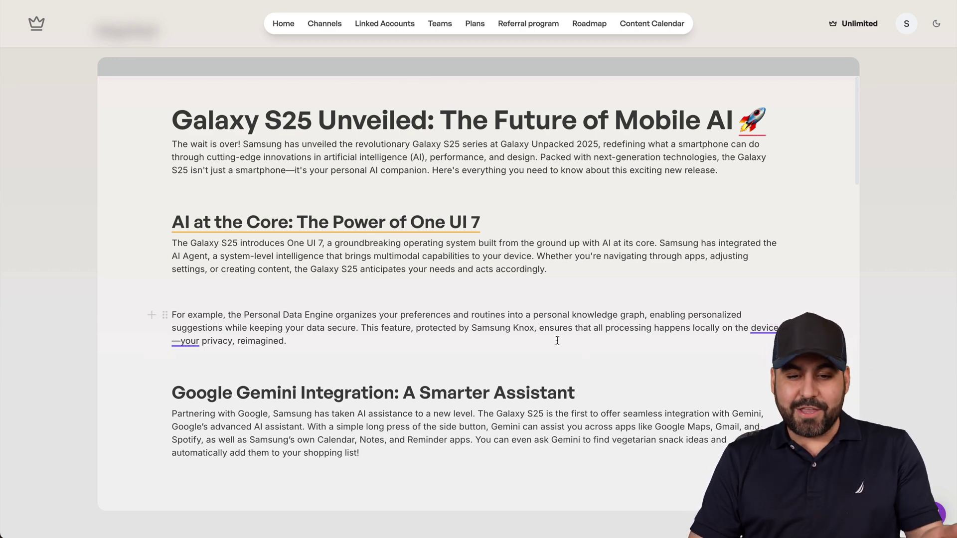
pyautogui.scroll(-15, 585, 353)
pyautogui.scroll(-6, 557, 340)
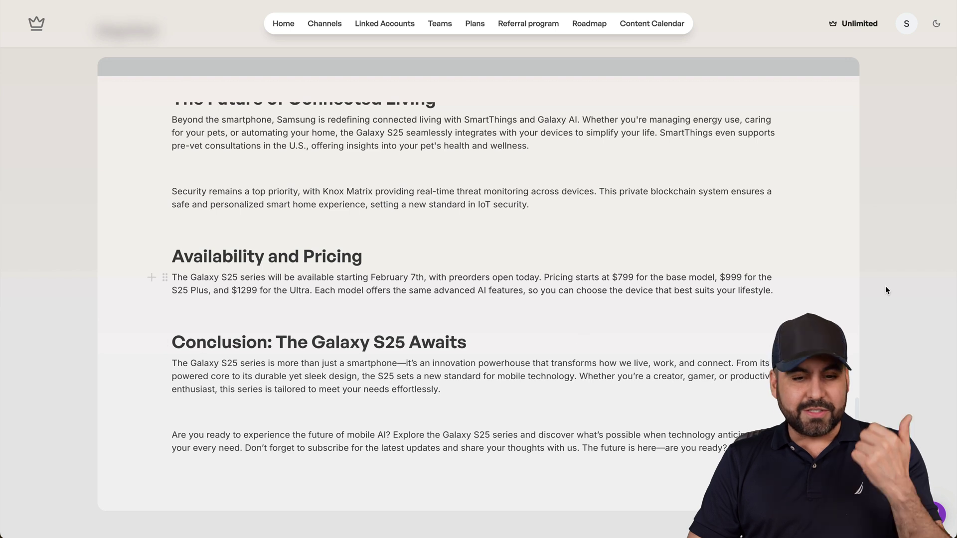
pyautogui.scroll(-5, 885, 287)
pyautogui.scroll(-6, 885, 289)
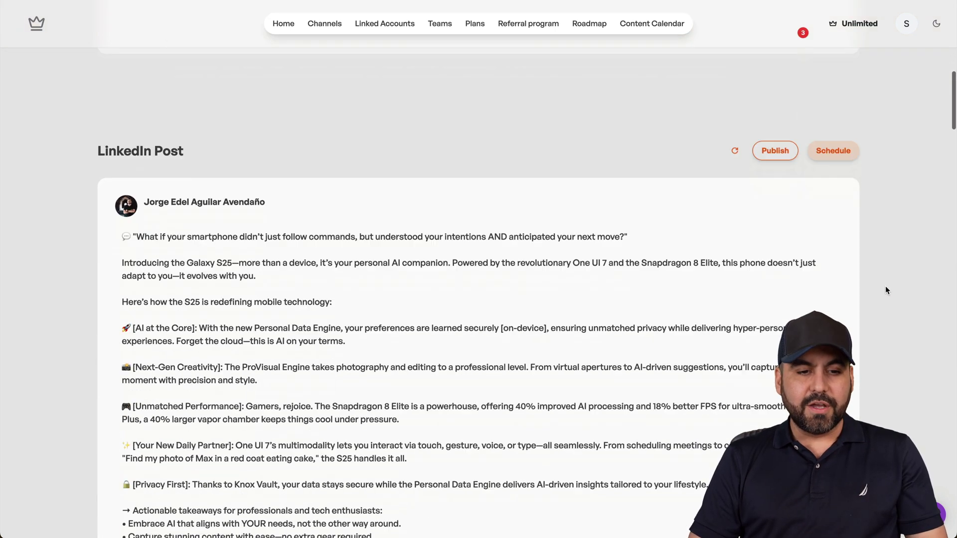
pyautogui.moveTo(162, 166); pyautogui.dragTo(380, 421)
pyautogui.click(380, 421)
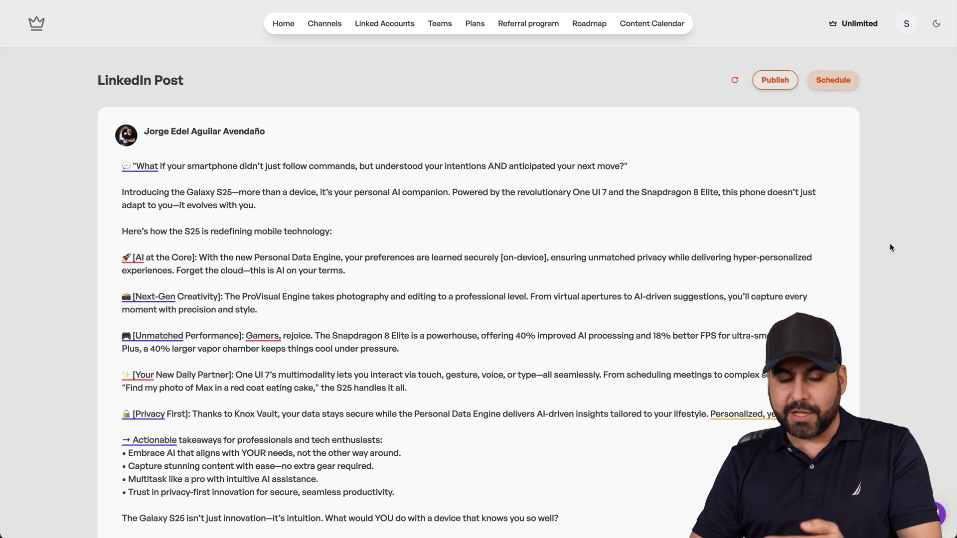
pyautogui.scroll(-12, 889, 248)
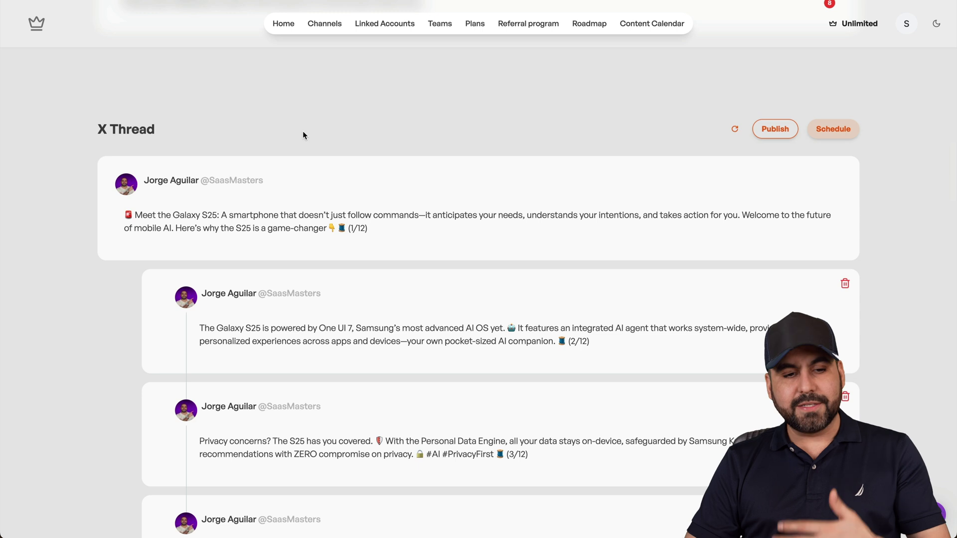
pyautogui.scroll(-6, 315, 209)
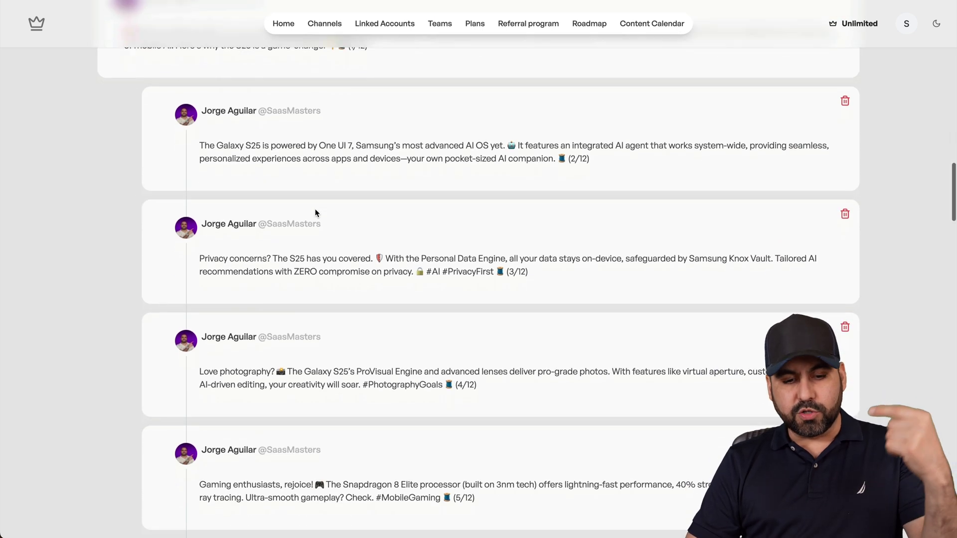
pyautogui.scroll(9, 315, 209)
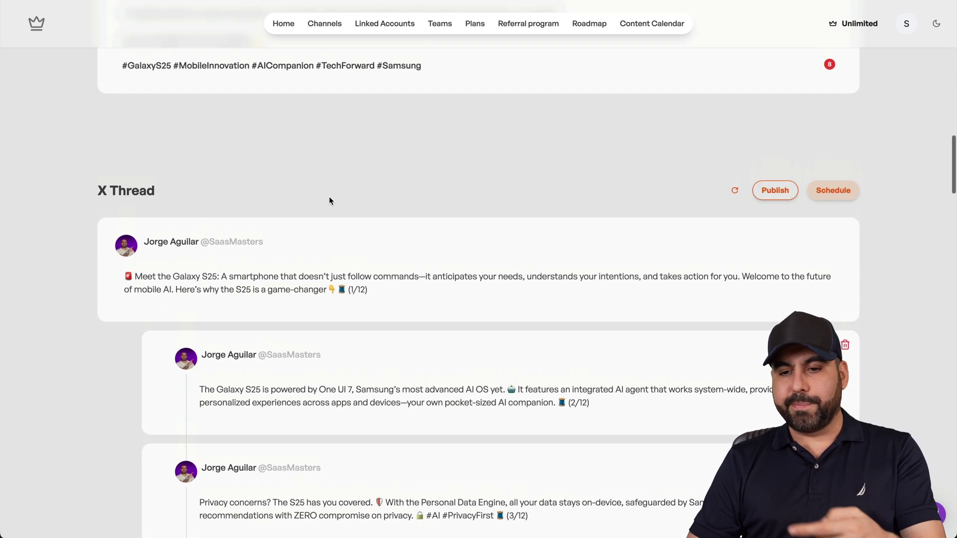
pyautogui.scroll(1, 567, 228)
pyautogui.scroll(15, 567, 228)
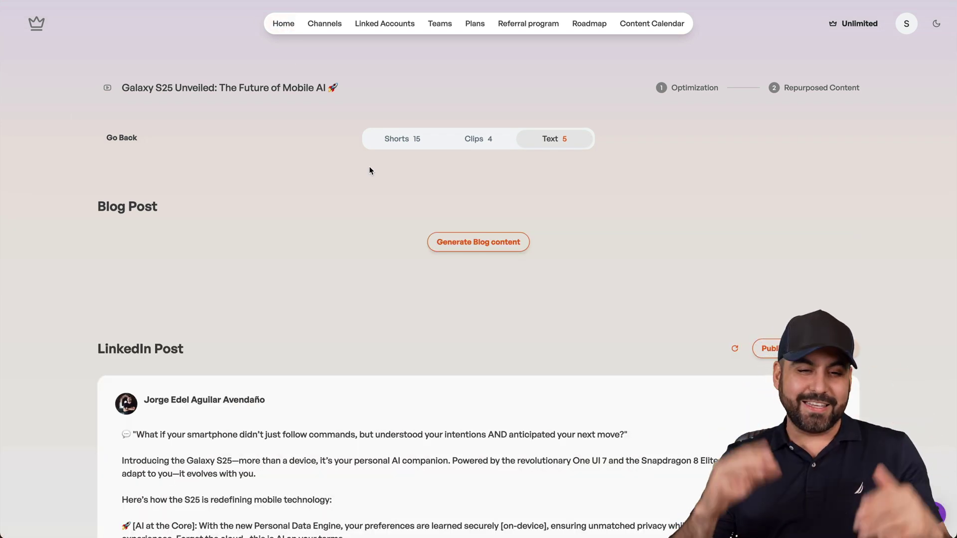
pyautogui.click(283, 23)
# Step: Browse the Next Video Generator's Digital Trends keyword cards and outlier videos, then return to Optimize Now home
pyautogui.scroll(-10, 336, 234)
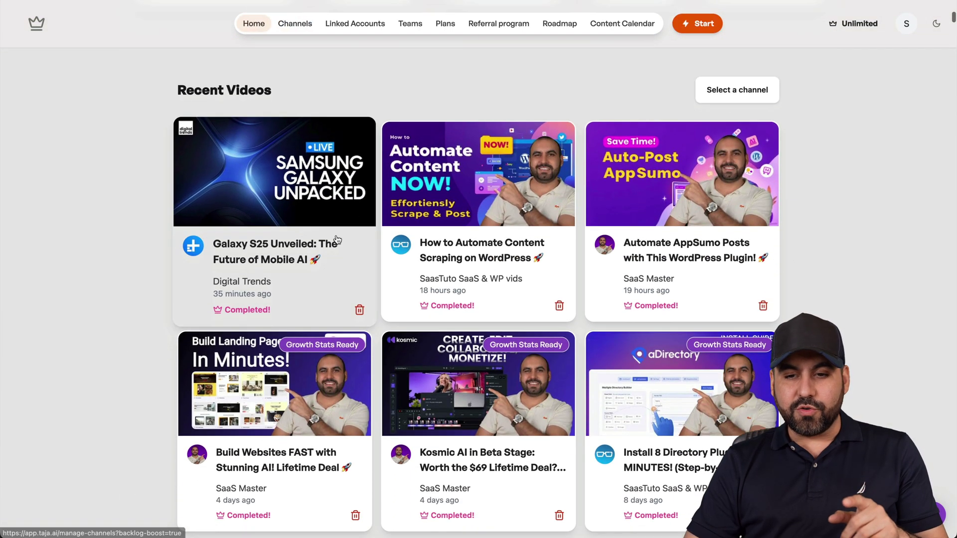
pyautogui.scroll(4, 337, 239)
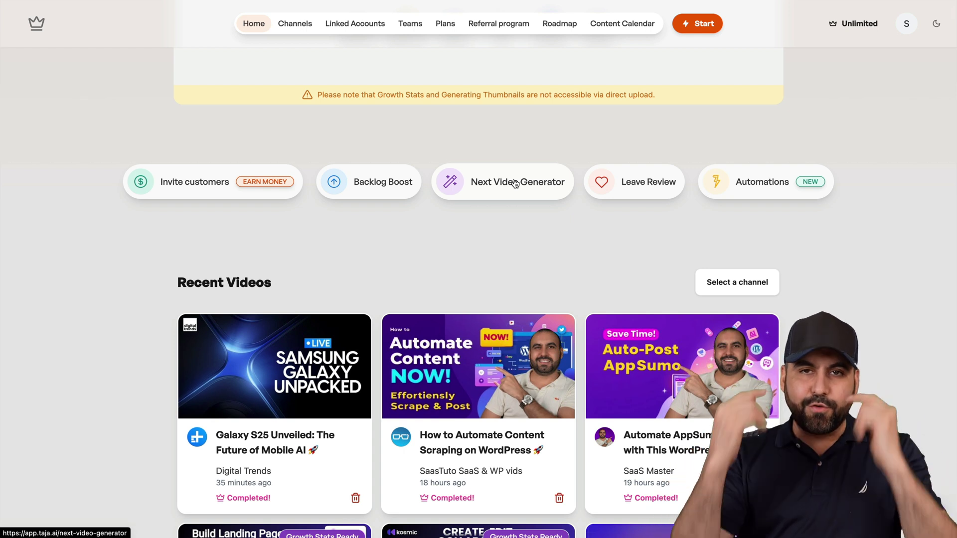
pyautogui.click(514, 184)
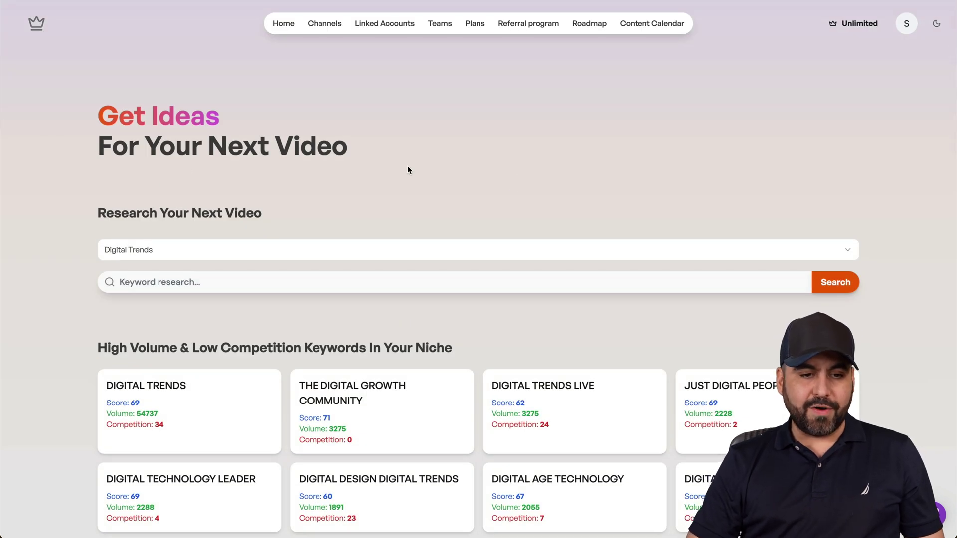
pyautogui.scroll(-1, 407, 170)
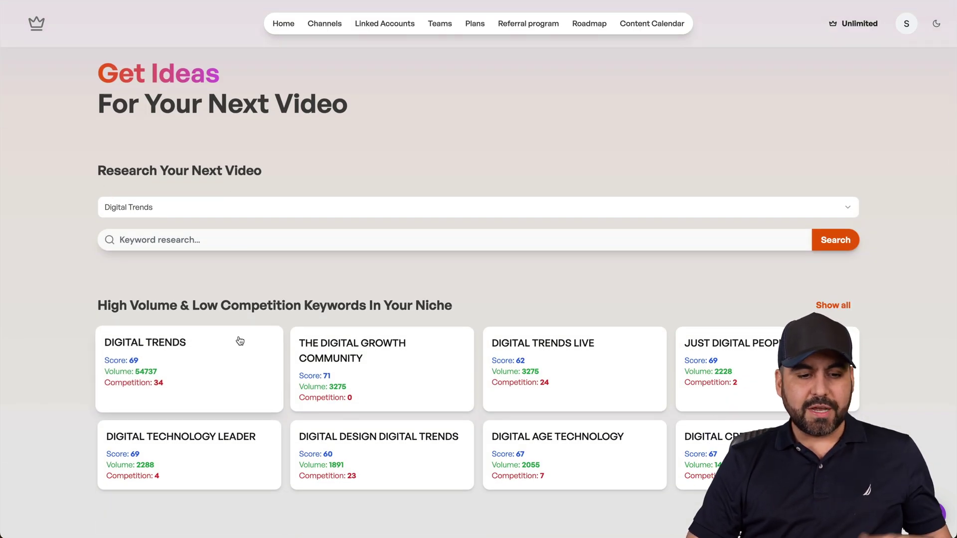
pyautogui.scroll(-10, 239, 339)
pyautogui.scroll(-5, 453, 284)
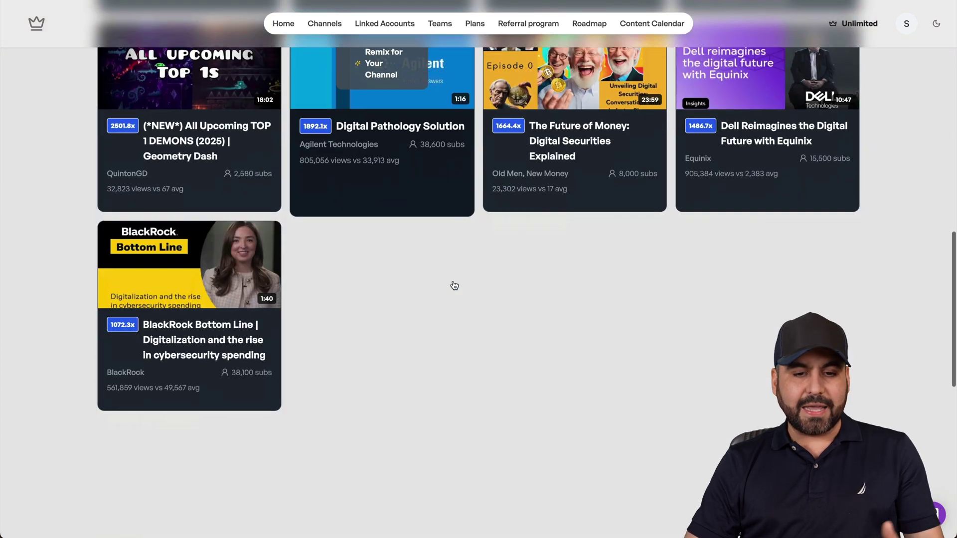
pyautogui.scroll(10, 453, 284)
pyautogui.click(322, 28)
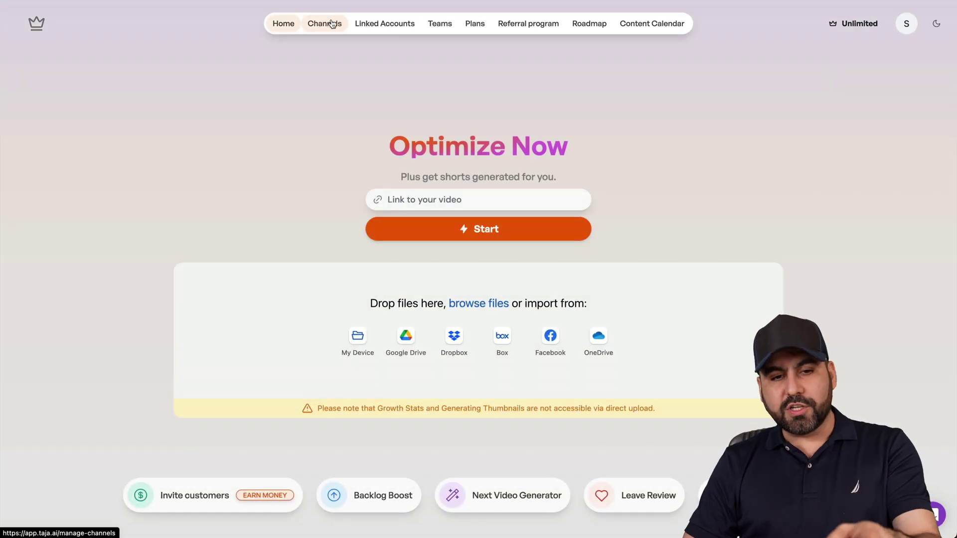
# Step: Open the analysis page for the SaasTuto SaaS & WP vids channel from Channels
pyautogui.click(331, 24)
pyautogui.scroll(-3, 305, 279)
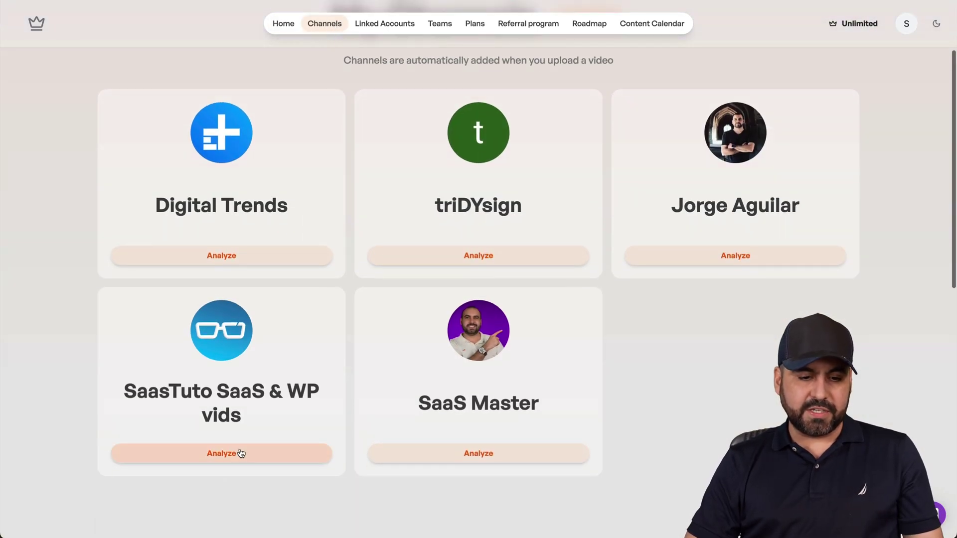
pyautogui.click(241, 454)
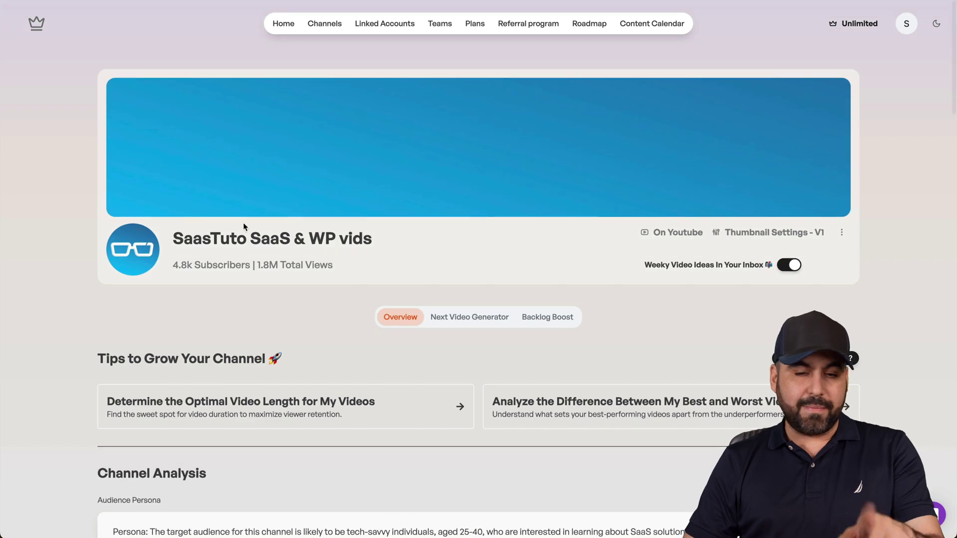
pyautogui.scroll(-3, 328, 309)
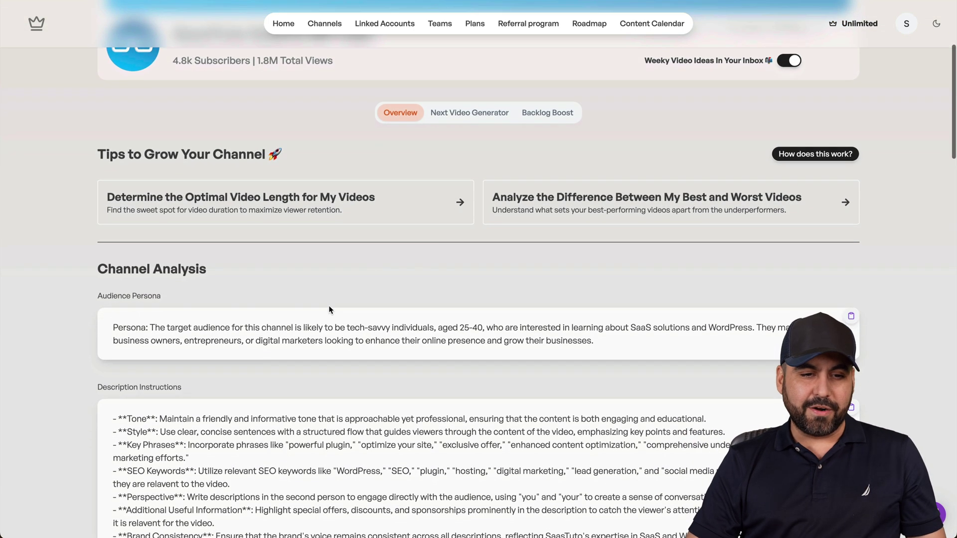
pyautogui.scroll(1, 329, 309)
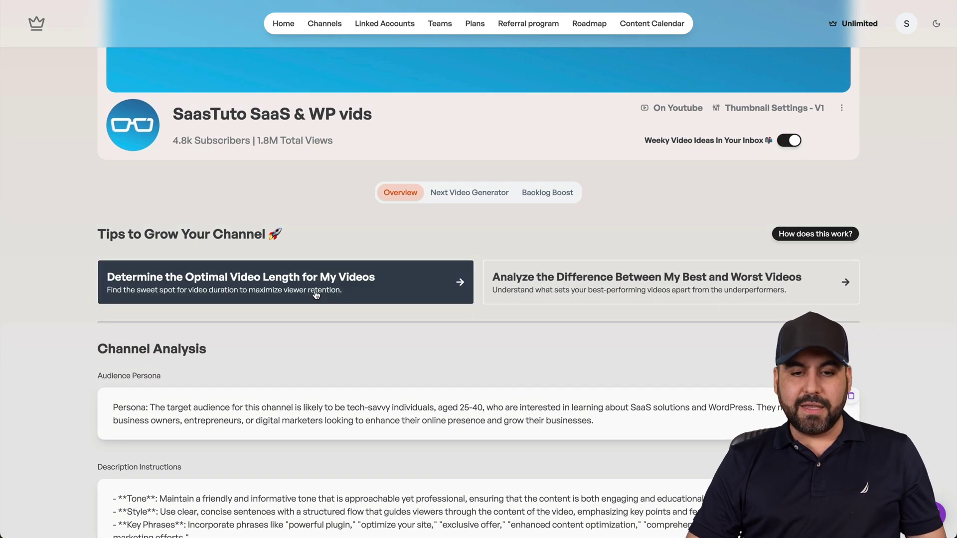
# Step: View the channel's Next Video Generator and Backlog Boost tabs, then scroll the Overview analysis
pyautogui.click(471, 194)
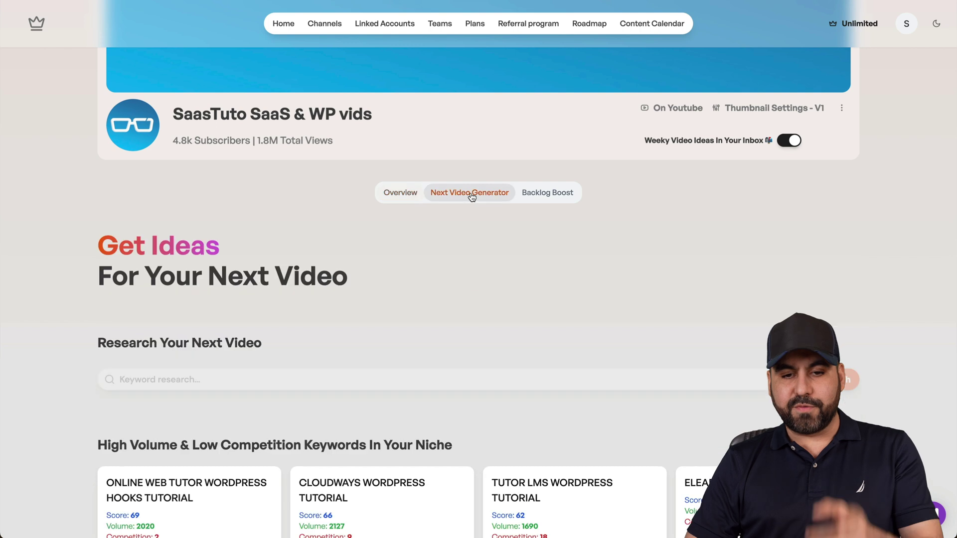
pyautogui.click(556, 193)
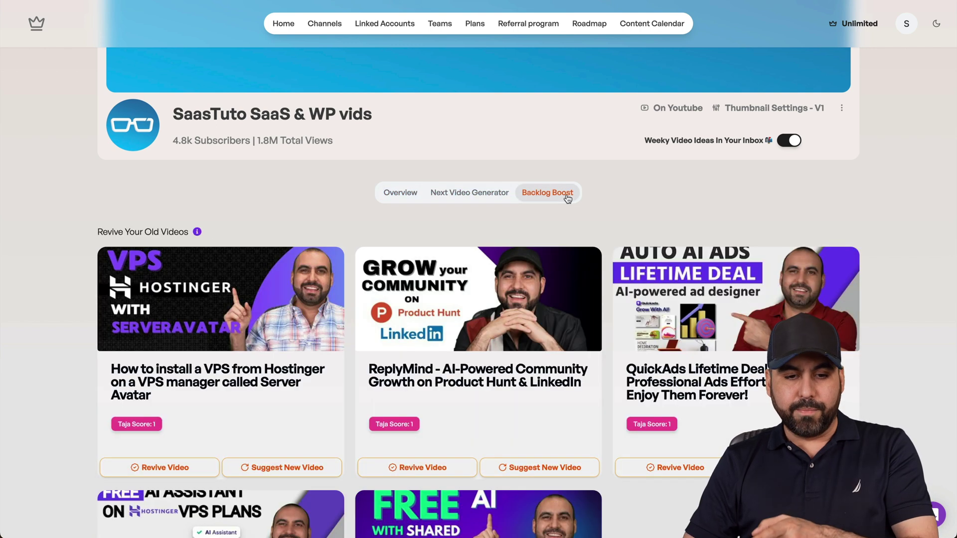
pyautogui.click(400, 193)
pyautogui.scroll(-5, 279, 124)
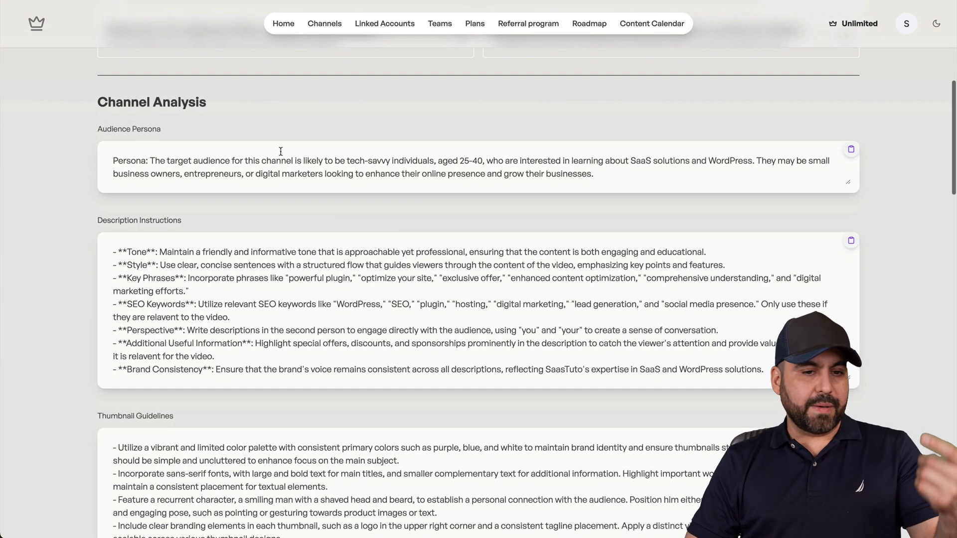
pyautogui.scroll(-5, 279, 124)
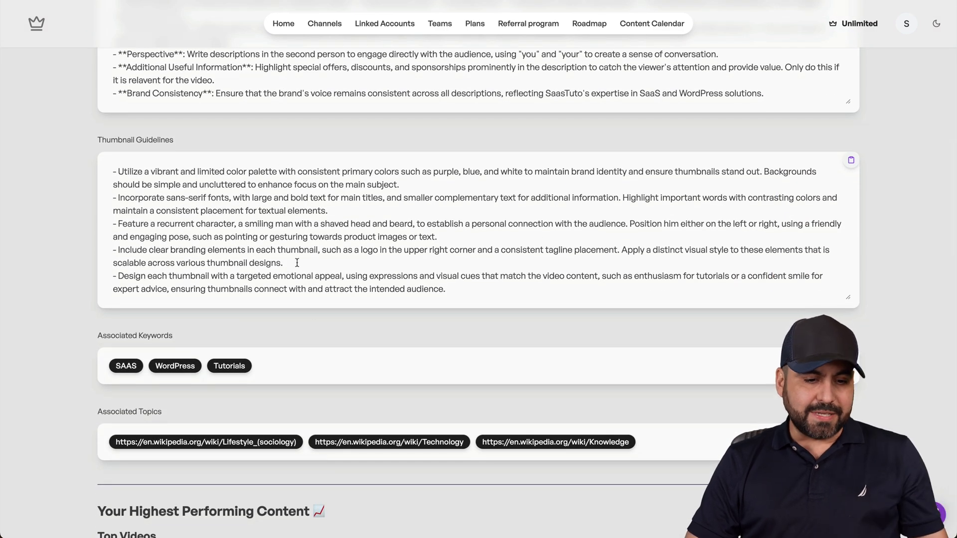
pyautogui.scroll(-8, 314, 322)
pyautogui.scroll(20, 314, 323)
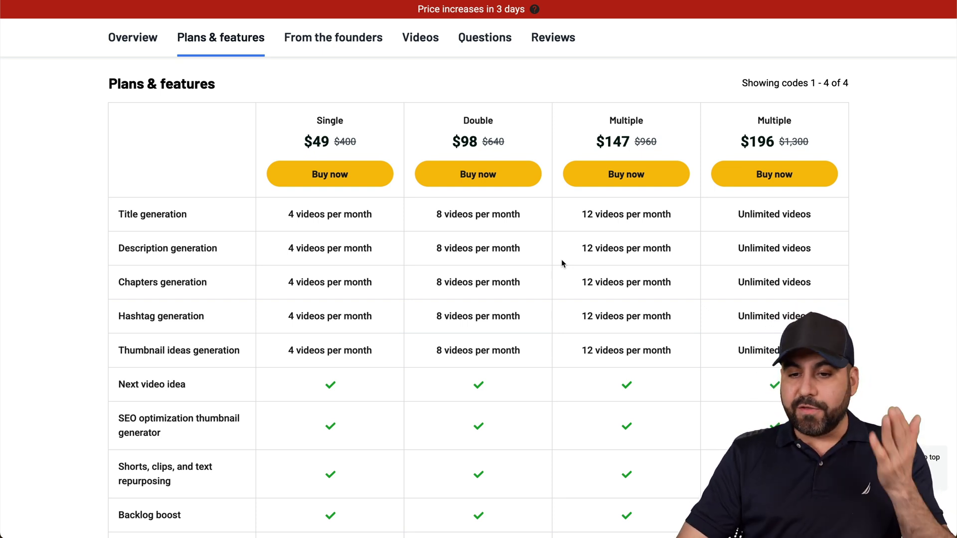
pyautogui.moveTo(750, 141); pyautogui.dragTo(789, 141)
pyautogui.click(790, 140)
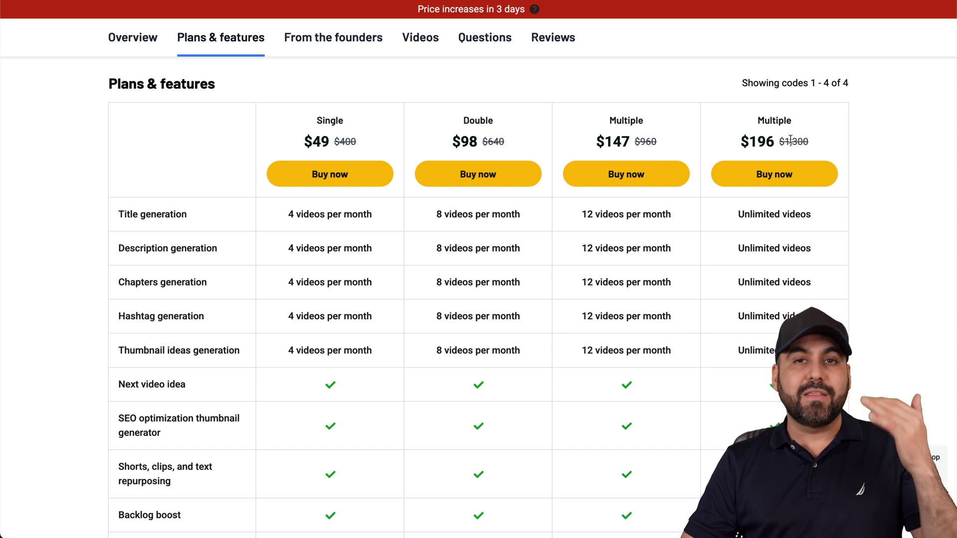